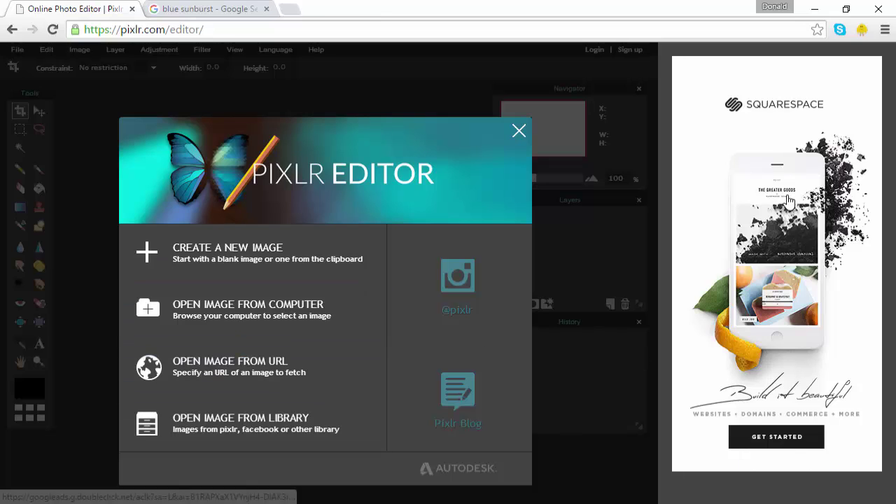
- Create a new transparent 250×250 px image named 'YouTube Profile Picture'
{"action": "left_click", "coordinate": [244, 261]}
{"action": "double_click", "coordinate": [314, 222]}
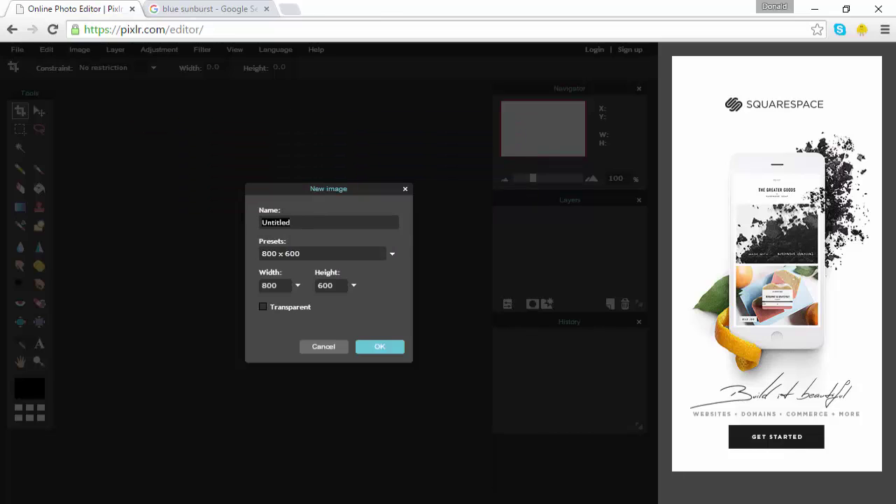
{"action": "key", "text": "BackSpace"}
{"action": "type", "text": "YouTube Profile Picture"}
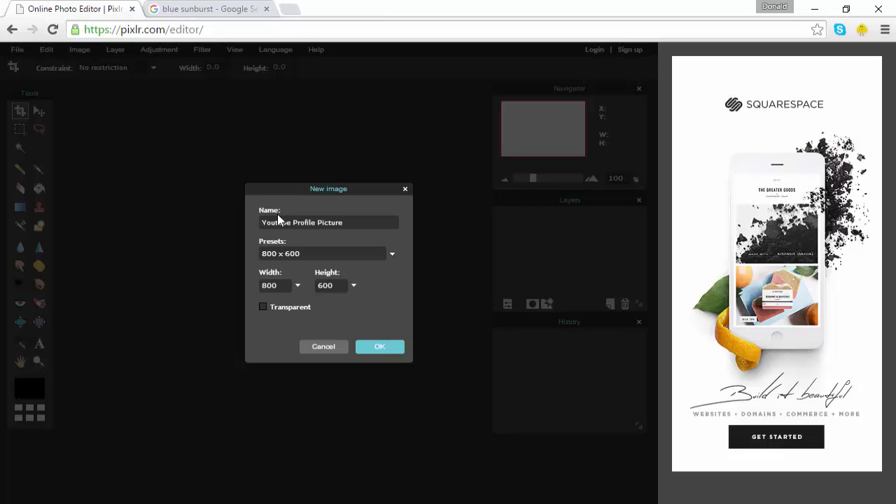
{"action": "left_click", "coordinate": [283, 284]}
{"action": "key", "text": "BackSpace"}
{"action": "key", "text": "BackSpace"}
{"action": "key", "text": "BackSpace"}
{"action": "type", "text": "250"}
{"action": "key", "text": "Tab"}
{"action": "key", "text": "BackSpace"}
{"action": "key", "text": "BackSpace"}
{"action": "key", "text": "BackSpace"}
{"action": "type", "text": "250"}
{"action": "left_click", "coordinate": [394, 348]}
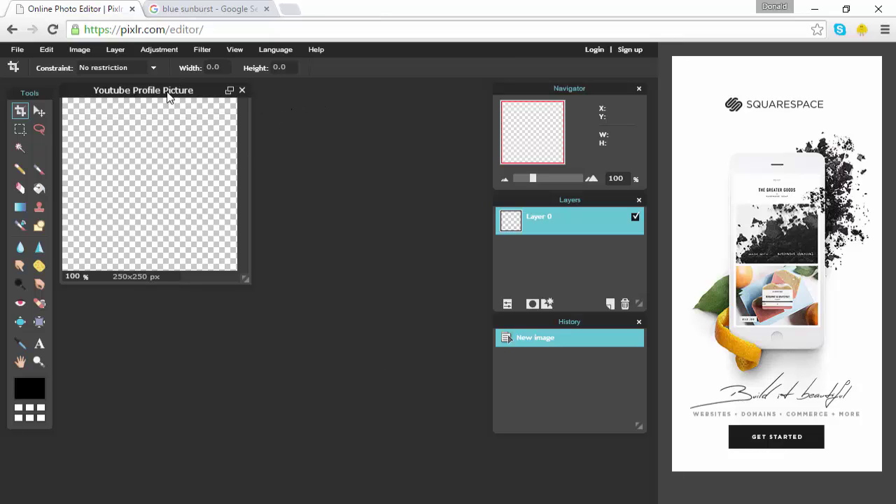
- Centre the image window in the workspace, enlarge it slightly, and select the Move tool
{"action": "left_click_drag", "start_coordinate": [142, 91], "coordinate": [236, 161]}
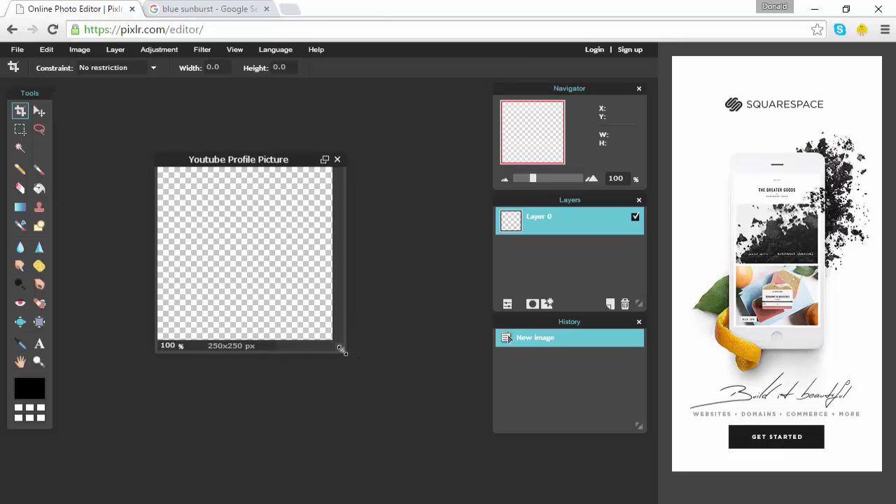
{"action": "left_click_drag", "start_coordinate": [341, 348], "coordinate": [403, 394]}
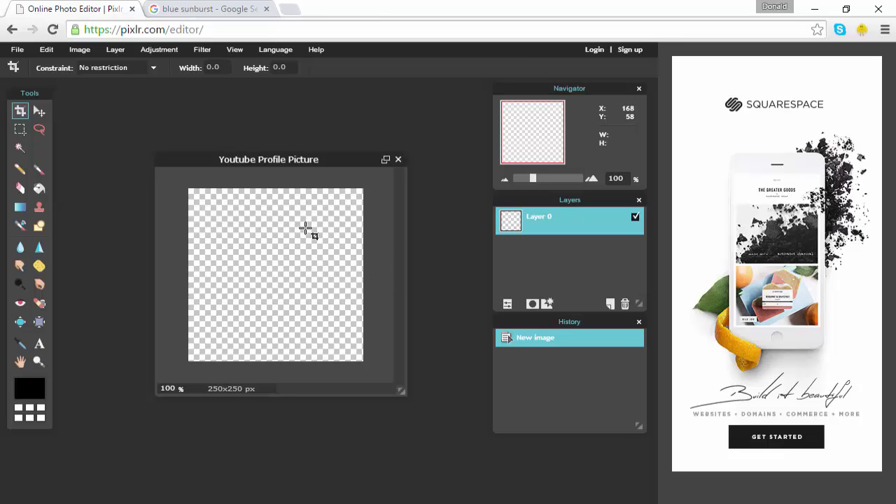
{"action": "key", "text": "v"}
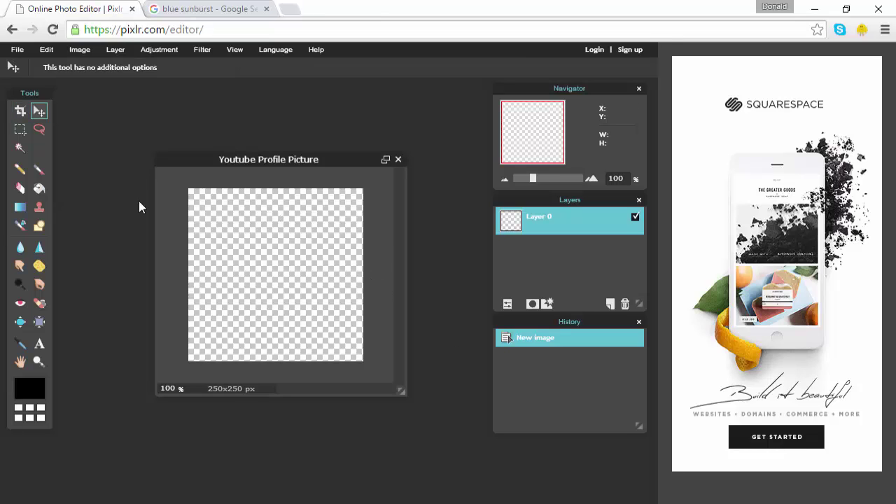
- Fill the canvas with the blue gradient preset, laid diagonally from the lower-left corner
{"action": "left_click", "coordinate": [21, 207]}
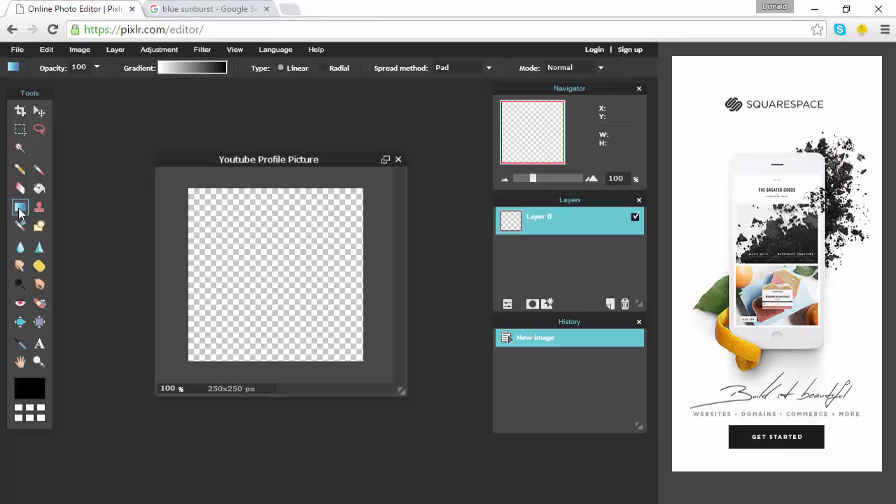
{"action": "left_click", "coordinate": [196, 69]}
{"action": "scroll", "coordinate": [259, 280], "scroll_direction": "down", "scroll_amount": 3}
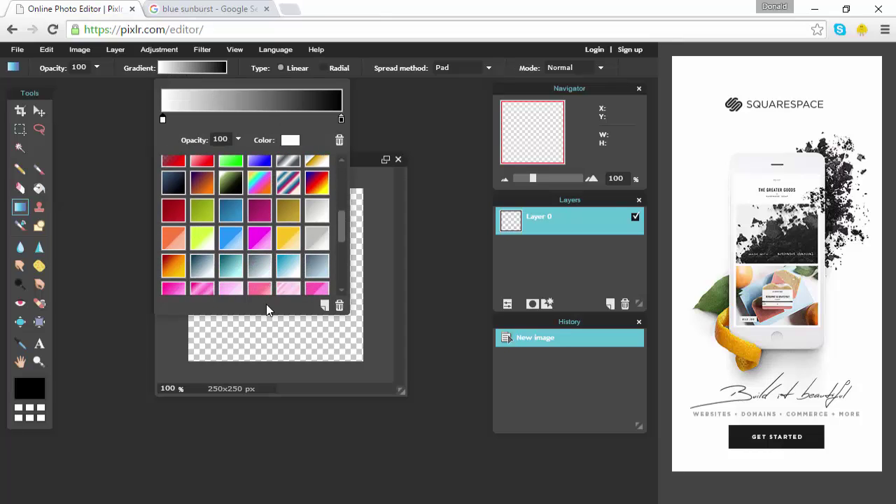
{"action": "scroll", "coordinate": [260, 273], "scroll_direction": "down", "scroll_amount": 2}
{"action": "scroll", "coordinate": [252, 239], "scroll_direction": "up", "scroll_amount": 5}
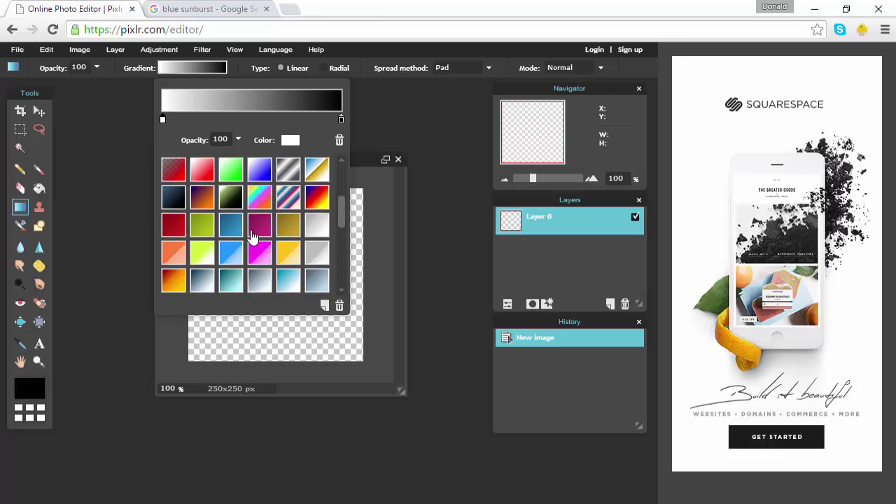
{"action": "scroll", "coordinate": [252, 236], "scroll_direction": "up", "scroll_amount": 1}
{"action": "left_click", "coordinate": [234, 244]}
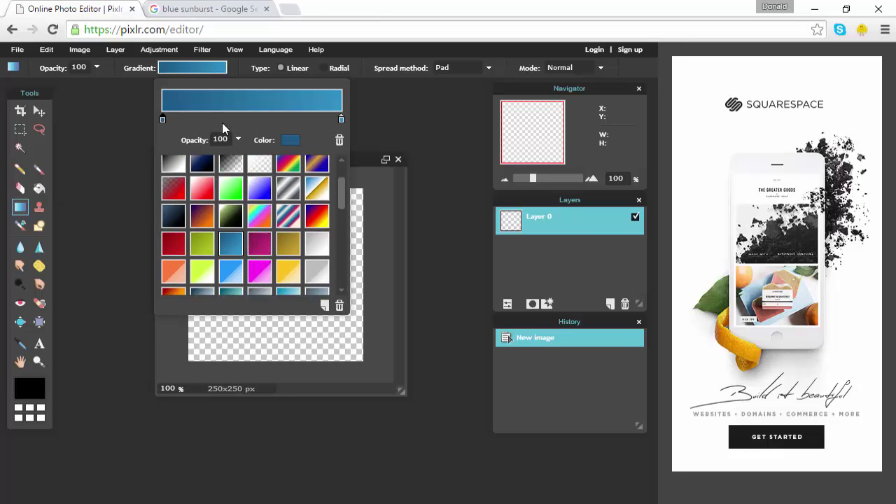
{"action": "left_click", "coordinate": [423, 146]}
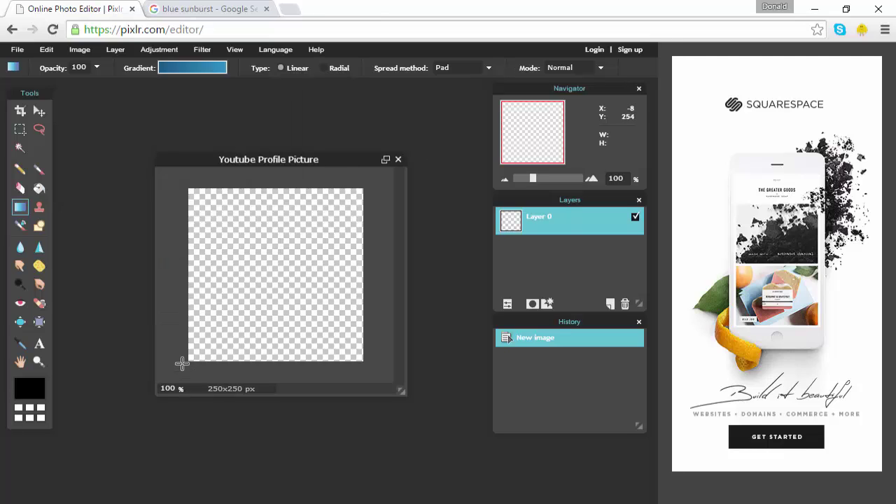
{"action": "left_click_drag", "start_coordinate": [181, 363], "coordinate": [368, 182]}
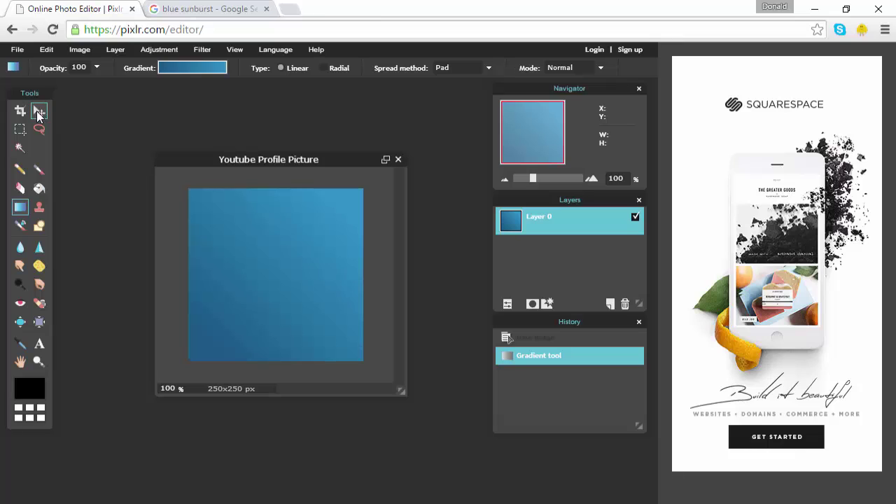
- Add the text 'Trinity' on a new text layer and set it in Bebas Neue
{"action": "left_click", "coordinate": [42, 116]}
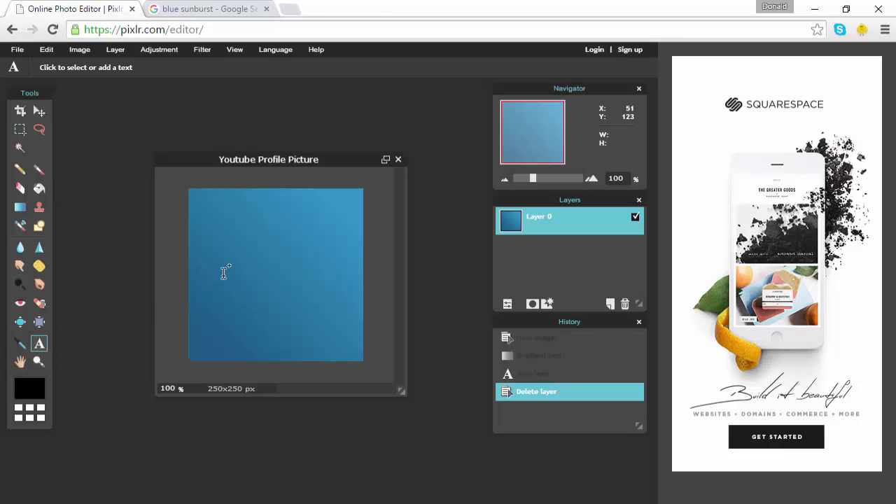
{"action": "left_click", "coordinate": [249, 265]}
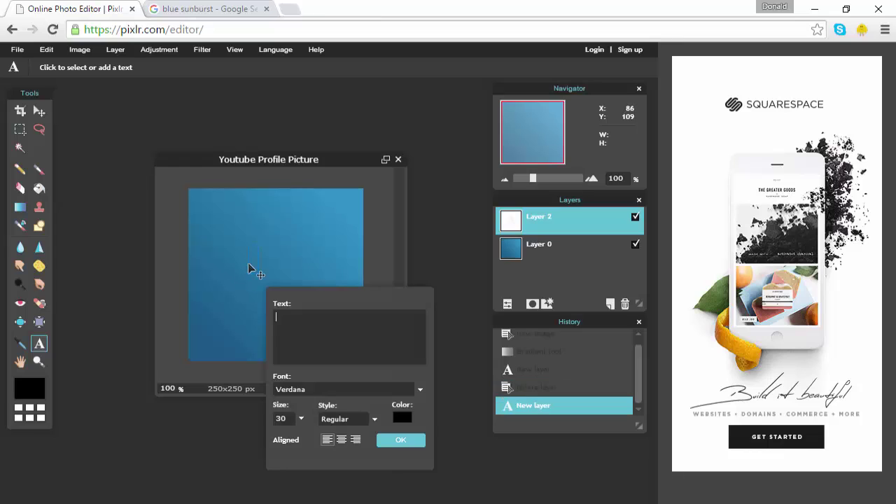
{"action": "type", "text": "Trinity"}
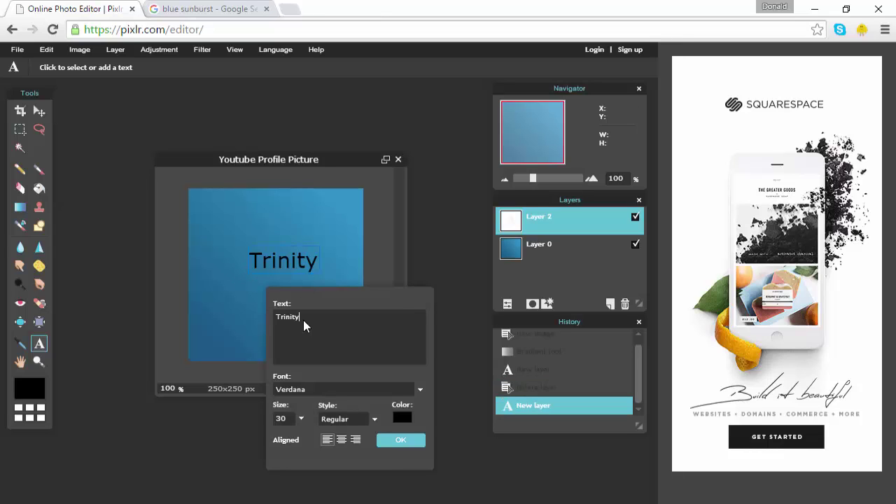
{"action": "left_click", "coordinate": [300, 389]}
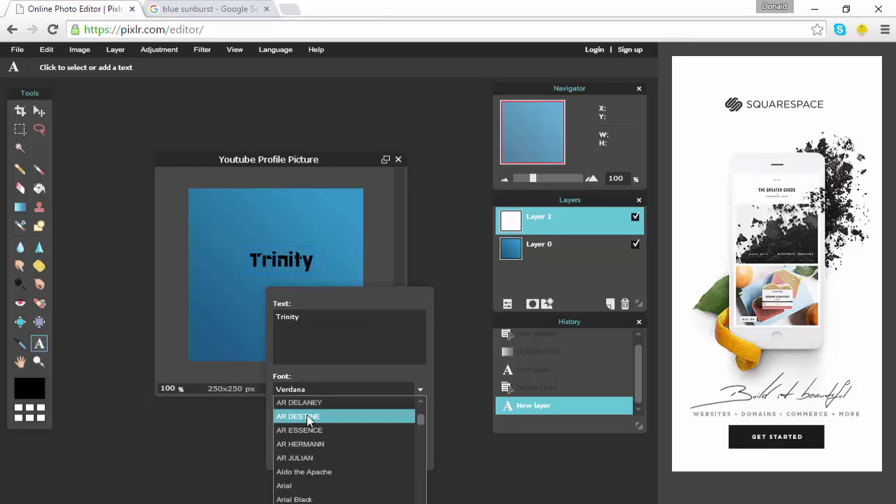
{"action": "scroll", "coordinate": [307, 414], "scroll_direction": "down", "scroll_amount": 3}
{"action": "scroll", "coordinate": [306, 415], "scroll_direction": "up", "scroll_amount": 3}
{"action": "scroll", "coordinate": [307, 417], "scroll_direction": "down", "scroll_amount": 3}
{"action": "scroll", "coordinate": [306, 415], "scroll_direction": "down", "scroll_amount": 3}
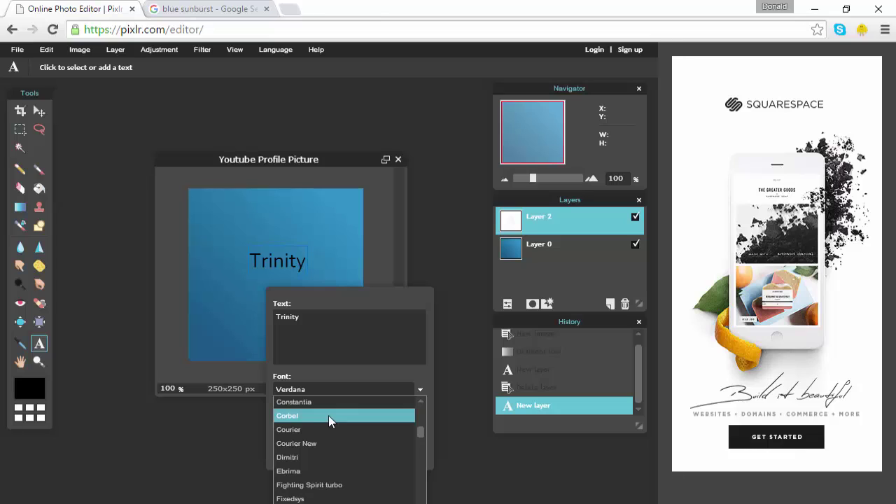
{"action": "scroll", "coordinate": [328, 415], "scroll_direction": "up", "scroll_amount": 3}
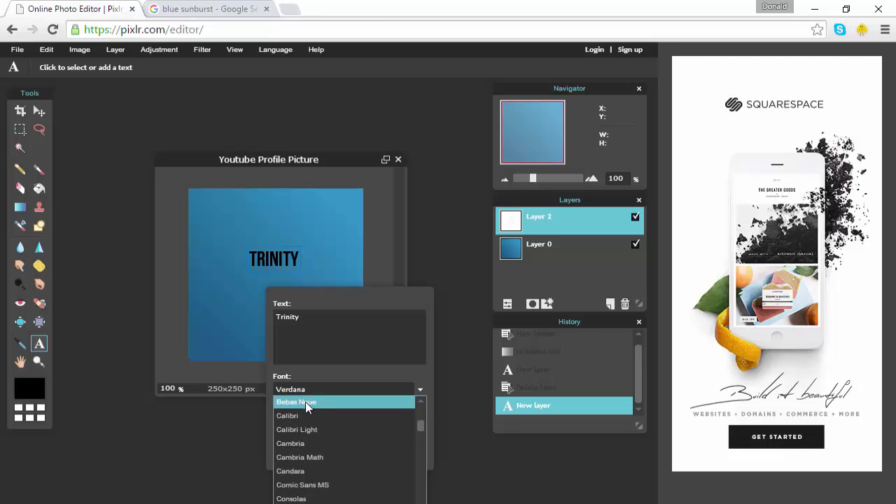
{"action": "left_click", "coordinate": [305, 401]}
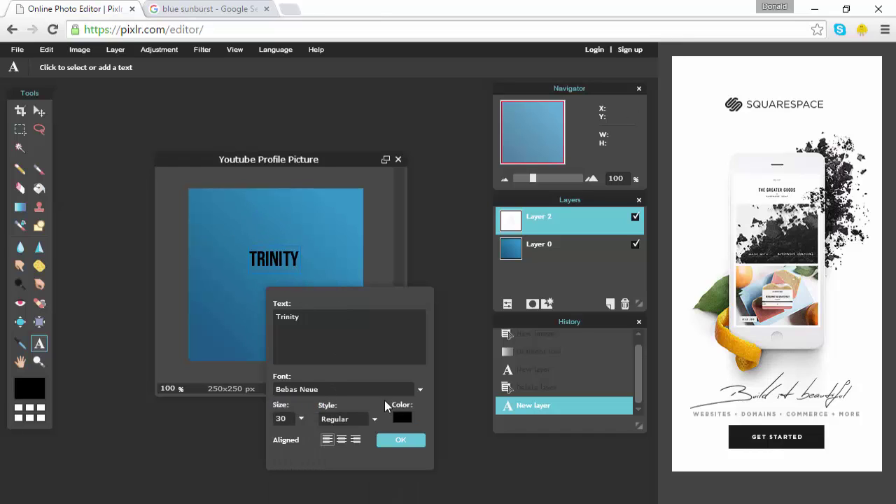
- Enlarge TRINITY to size 74, centre-align it, colour it white (fafafa), and commit it
{"action": "left_click", "coordinate": [301, 418]}
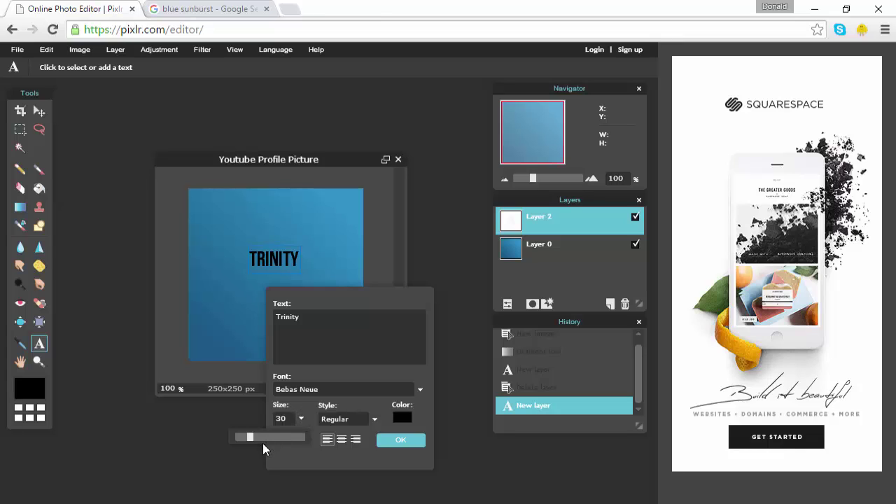
{"action": "left_click_drag", "start_coordinate": [251, 438], "coordinate": [272, 435]}
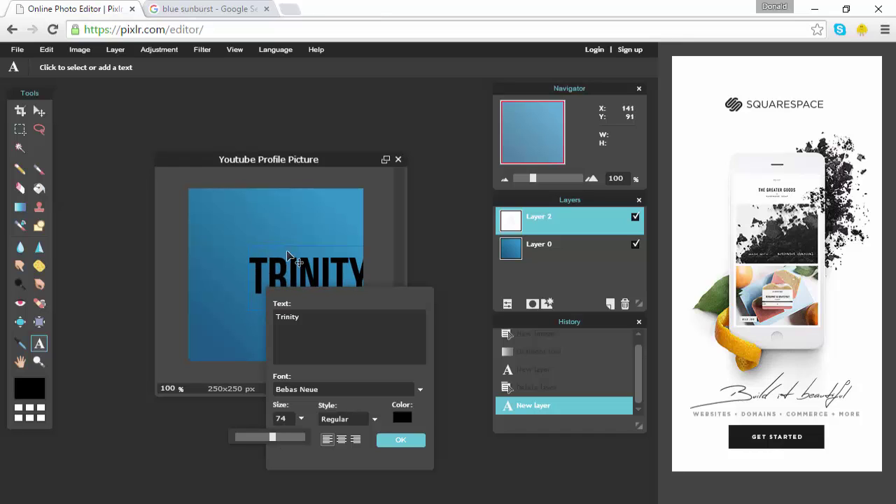
{"action": "mouse_move", "coordinate": [290, 277]}
{"action": "left_mouse_down"}
{"action": "mouse_move", "coordinate": [265, 282]}
{"action": "mouse_move", "coordinate": [258, 273]}
{"action": "mouse_move", "coordinate": [293, 279]}
{"action": "left_mouse_up"}
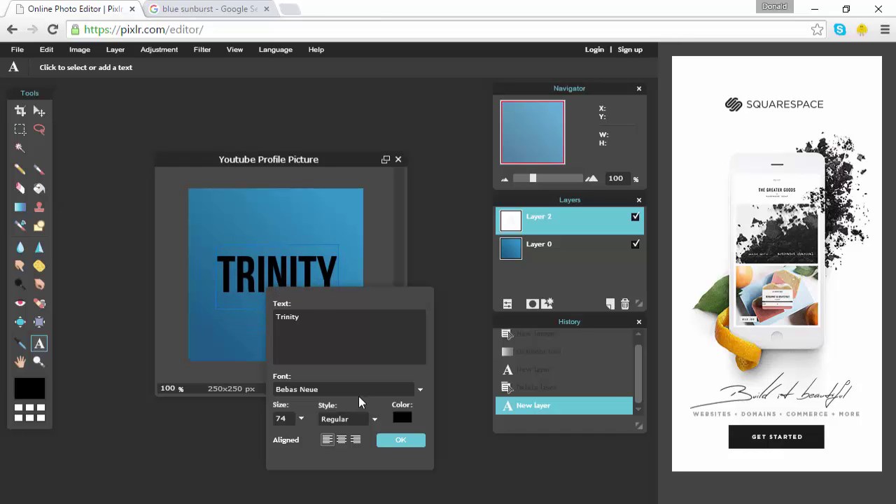
{"action": "left_click", "coordinate": [341, 440]}
{"action": "left_click", "coordinate": [403, 418]}
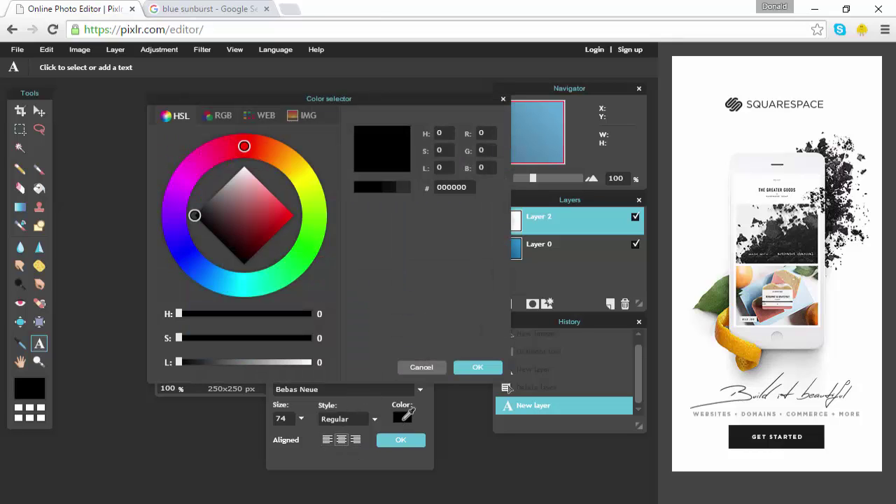
{"action": "mouse_move", "coordinate": [196, 215]}
{"action": "left_mouse_down"}
{"action": "mouse_move", "coordinate": [246, 195]}
{"action": "mouse_move", "coordinate": [236, 208]}
{"action": "mouse_move", "coordinate": [239, 221]}
{"action": "mouse_move", "coordinate": [255, 198]}
{"action": "mouse_move", "coordinate": [244, 222]}
{"action": "mouse_move", "coordinate": [244, 166]}
{"action": "left_mouse_up"}
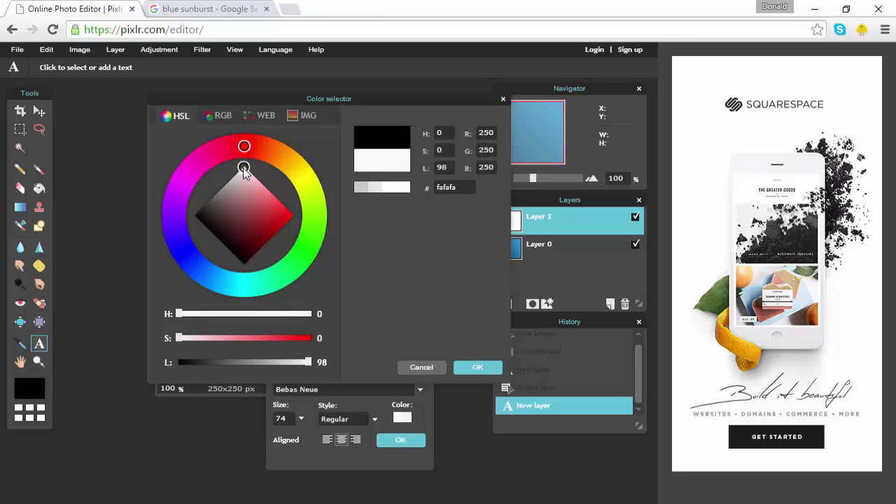
{"action": "left_click", "coordinate": [469, 366]}
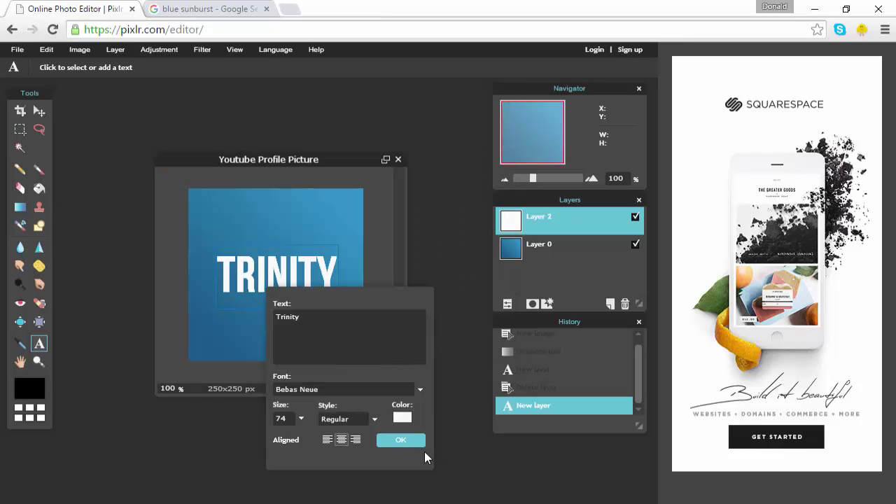
{"action": "left_click", "coordinate": [399, 441]}
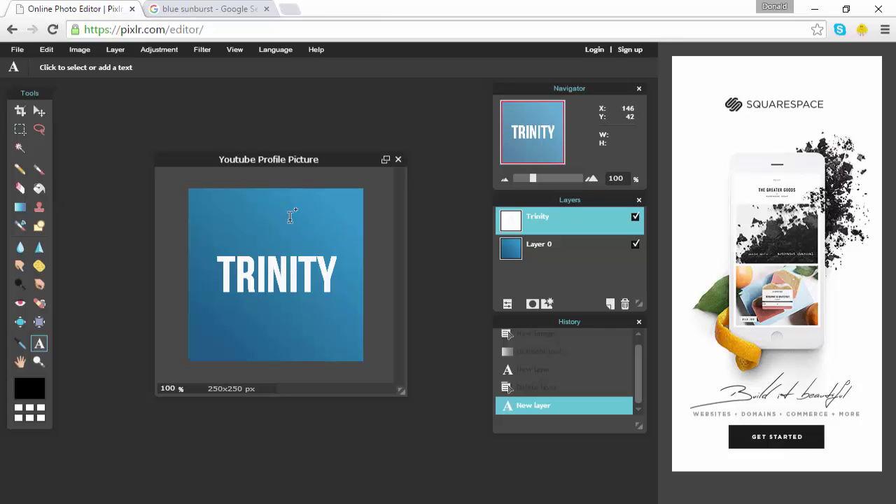
- Save the Blue Sunburst 2 picture from Google Images as mIEiETK (1).jpg
{"action": "left_click", "coordinate": [174, 8]}
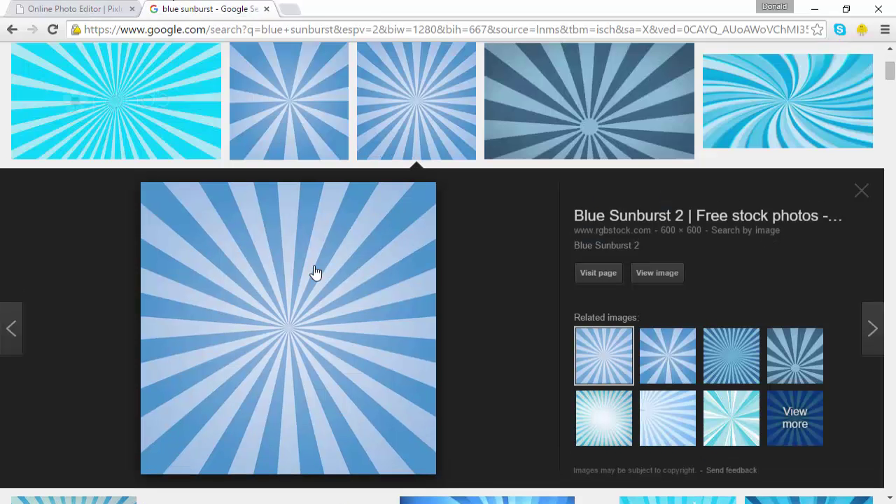
{"action": "scroll", "coordinate": [316, 273], "scroll_direction": "up", "scroll_amount": 3}
{"action": "scroll", "coordinate": [357, 336], "scroll_direction": "down", "scroll_amount": 9}
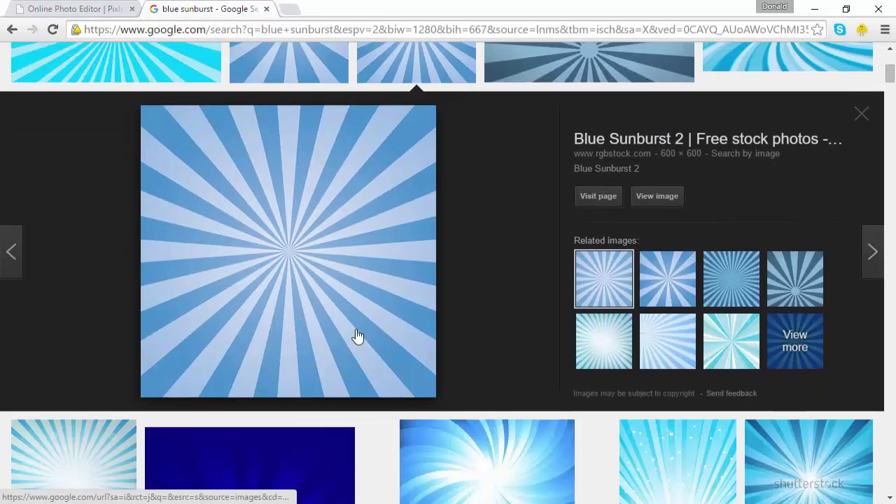
{"action": "scroll", "coordinate": [310, 173], "scroll_direction": "down", "scroll_amount": 4}
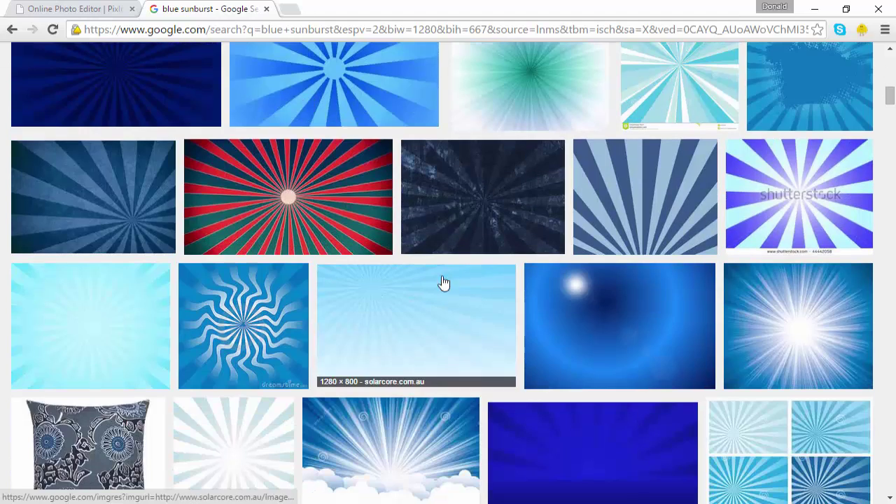
{"action": "scroll", "coordinate": [295, 240], "scroll_direction": "up", "scroll_amount": 9}
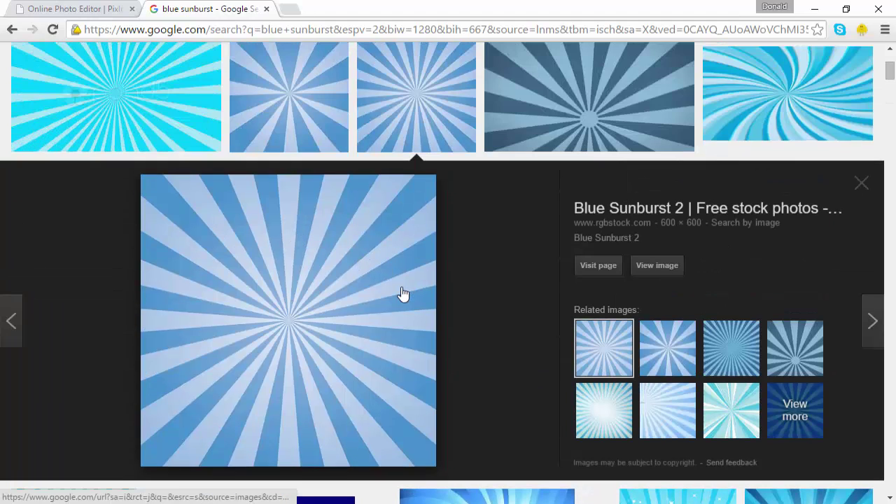
{"action": "right_click", "coordinate": [295, 294]}
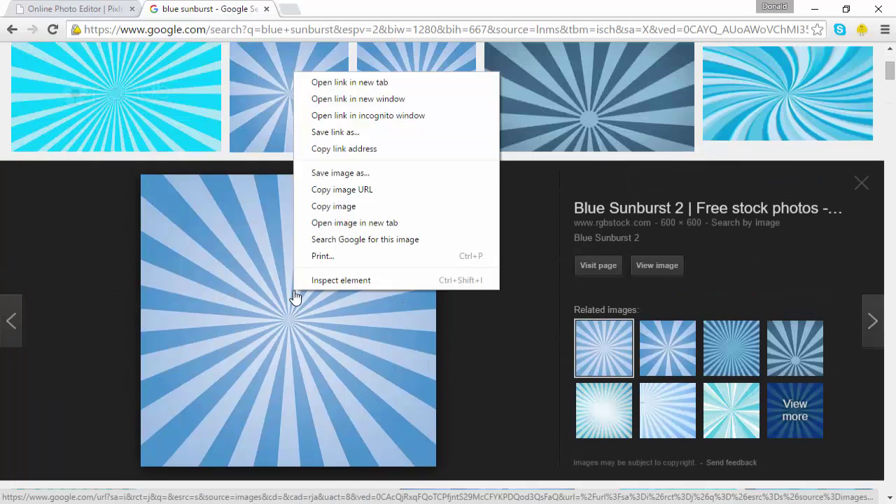
{"action": "right_click", "coordinate": [259, 367]}
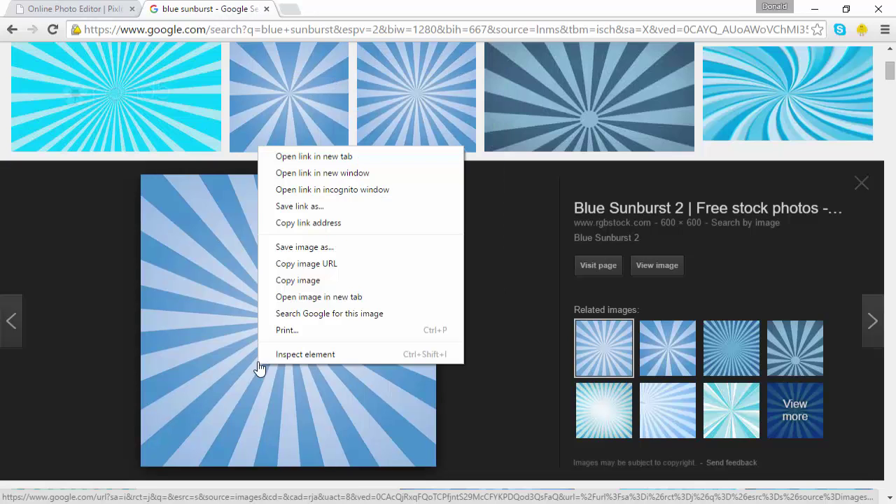
{"action": "left_click", "coordinate": [274, 251]}
{"action": "scroll", "coordinate": [240, 270], "scroll_direction": "down", "scroll_amount": 3}
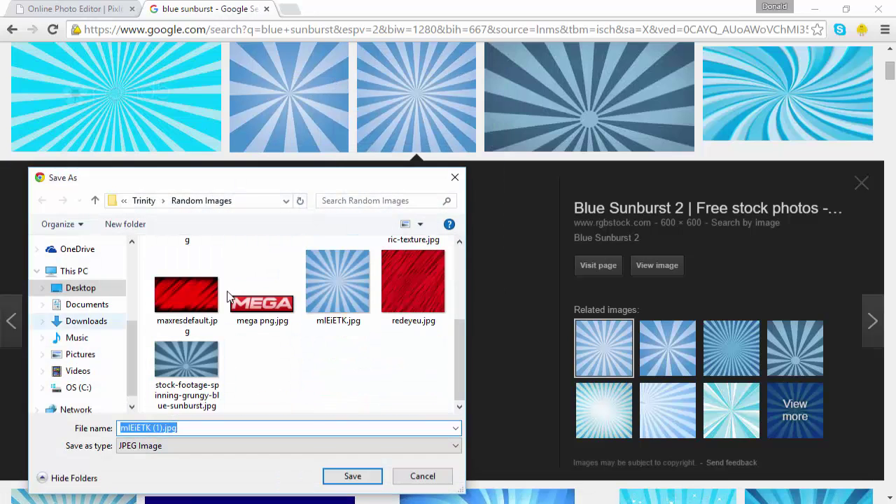
{"action": "left_click", "coordinate": [376, 481]}
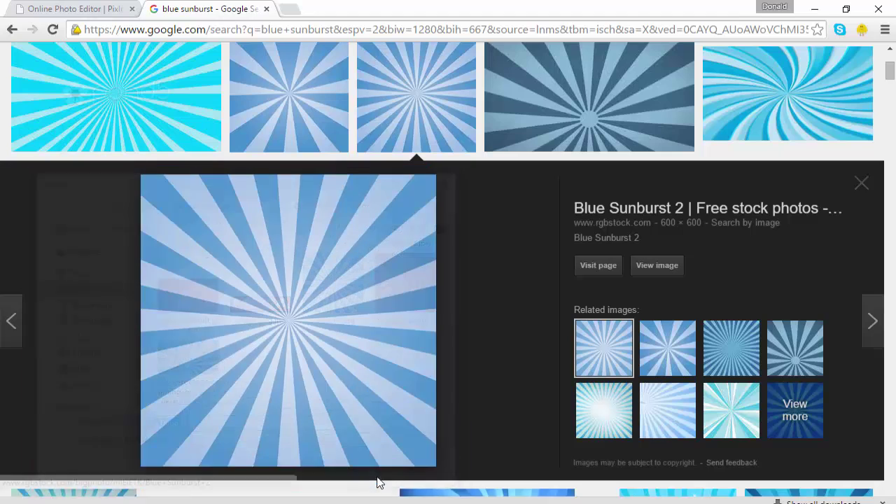
- Dismiss the download notice and return to the Pixlr Editor tab
{"action": "left_click", "coordinate": [882, 489]}
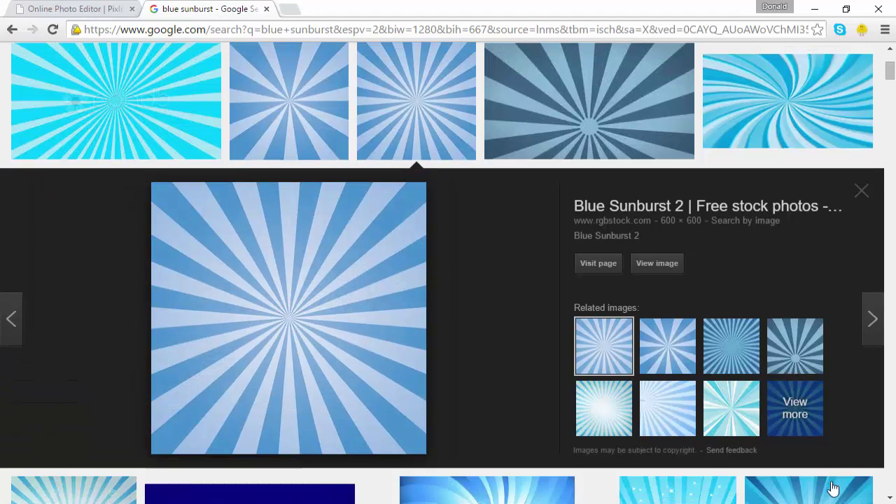
{"action": "scroll", "coordinate": [180, 284], "scroll_direction": "up", "scroll_amount": 3}
{"action": "scroll", "coordinate": [280, 294], "scroll_direction": "down", "scroll_amount": 2}
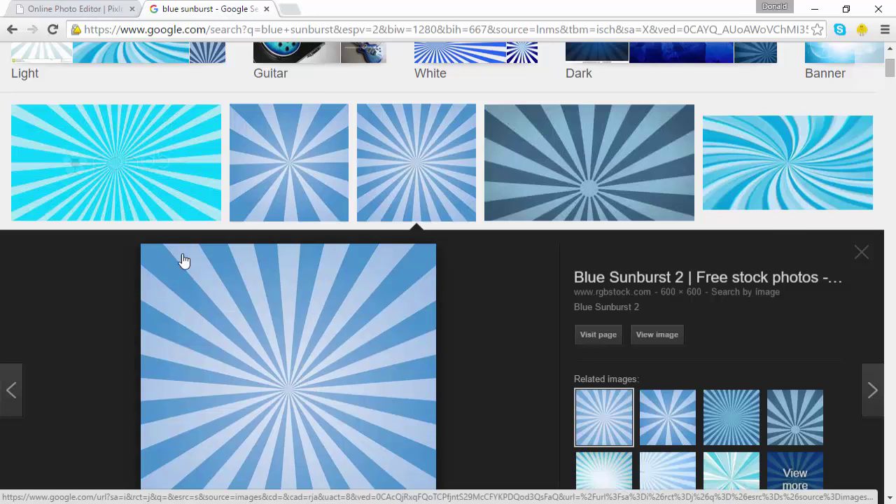
{"action": "scroll", "coordinate": [180, 259], "scroll_direction": "up", "scroll_amount": 3}
{"action": "key", "text": "ctrl+Tab"}
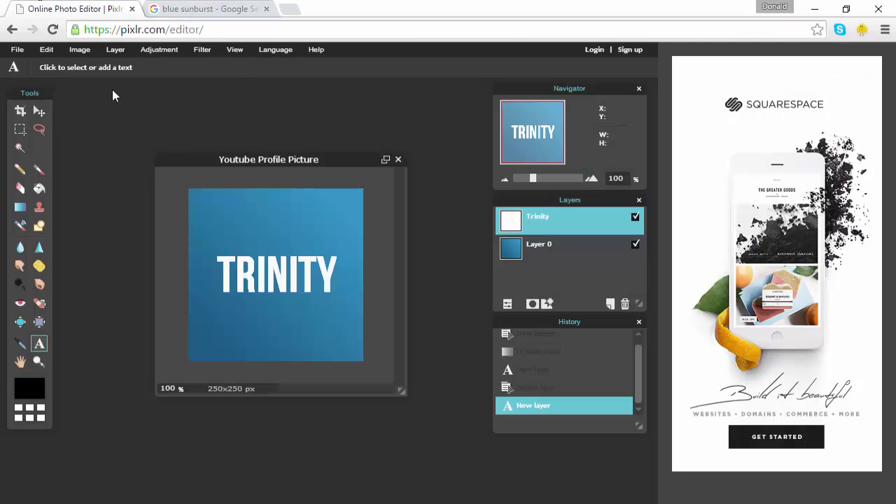
- Open the downloaded mIEiETK (1).jpg as a separate image in Pixlr Editor
{"action": "left_click", "coordinate": [18, 51]}
{"action": "left_click", "coordinate": [24, 79]}
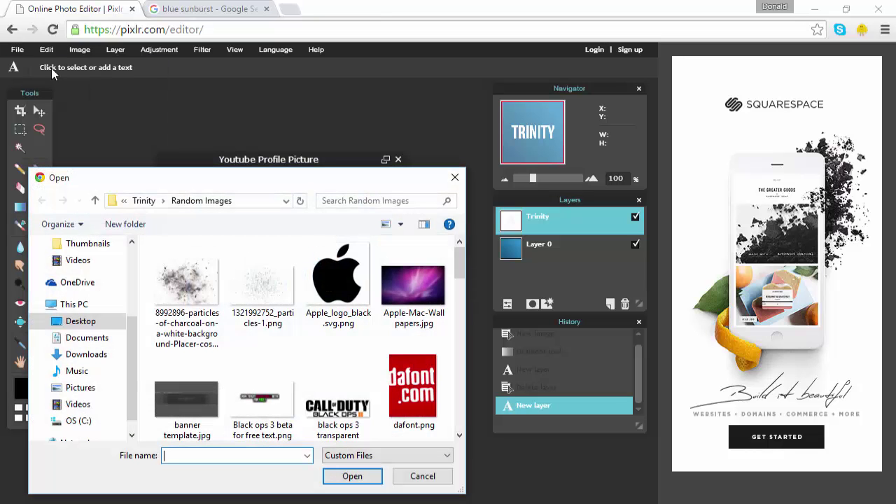
{"action": "scroll", "coordinate": [315, 329], "scroll_direction": "down", "scroll_amount": 5}
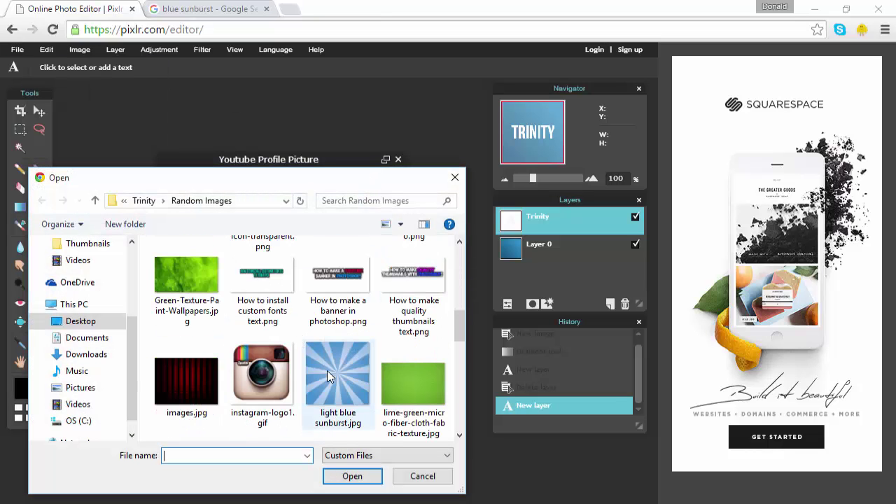
{"action": "scroll", "coordinate": [327, 370], "scroll_direction": "down", "scroll_amount": 6}
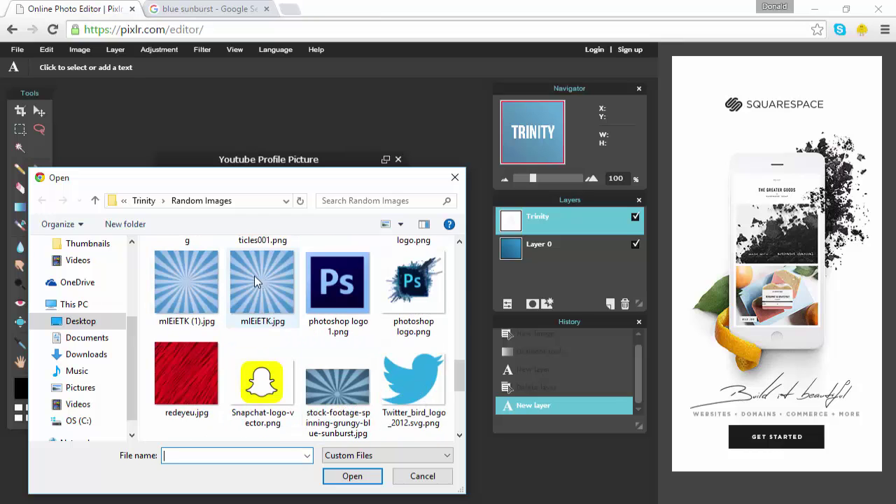
{"action": "double_click", "coordinate": [208, 283]}
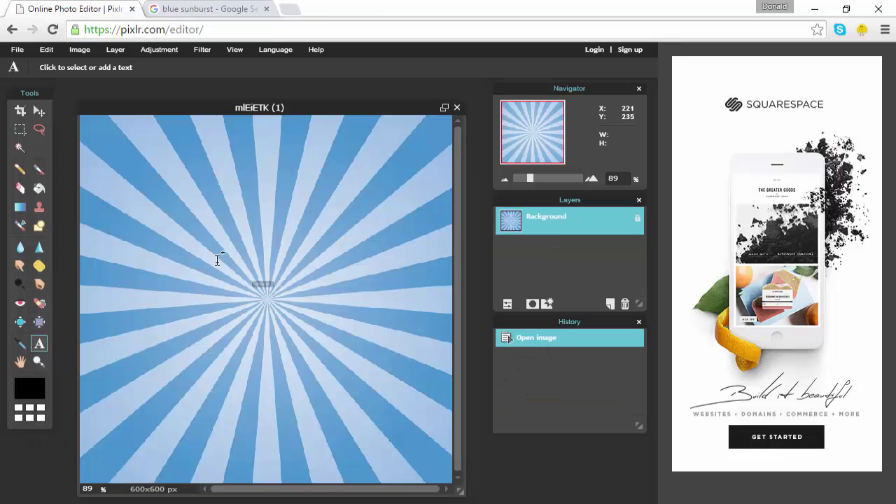
- Copy the sunburst's Background layer into the profile picture and close the mIEiETK (1) window
{"action": "left_click_drag", "start_coordinate": [253, 109], "coordinate": [196, 408]}
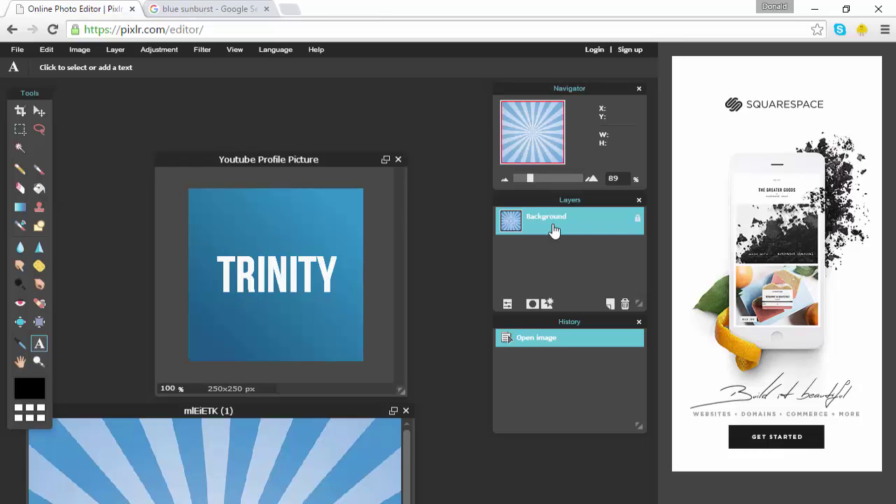
{"action": "left_click_drag", "start_coordinate": [550, 226], "coordinate": [280, 236]}
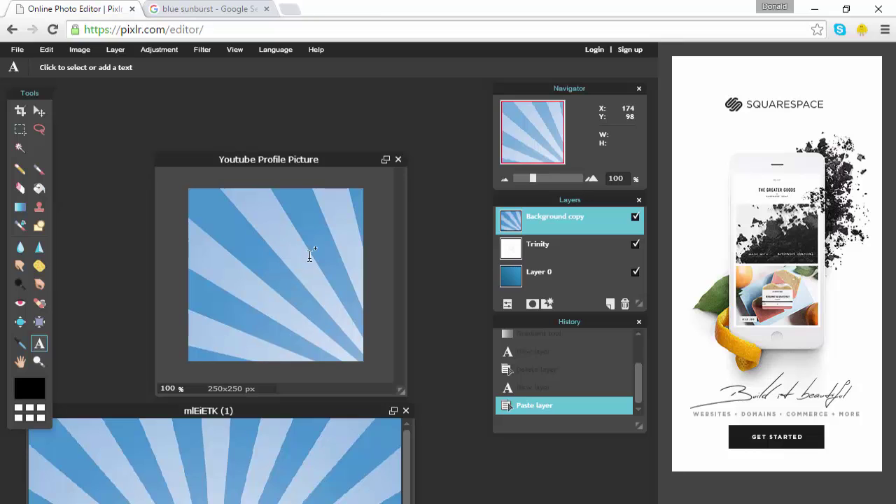
{"action": "left_click_drag", "start_coordinate": [326, 408], "coordinate": [264, 216]}
{"action": "left_click", "coordinate": [462, 212]}
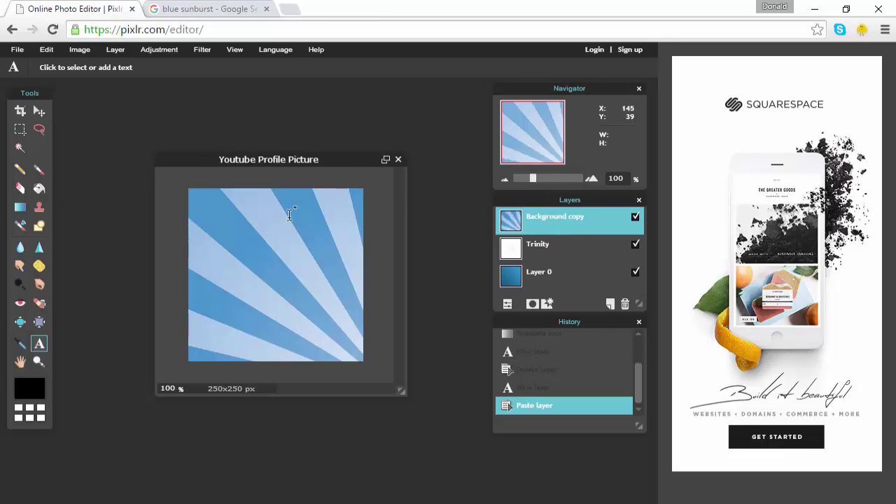
- Free-transform the Background copy sunburst to fill the 250×250 canvas and apply the change
{"action": "left_click", "coordinate": [46, 50]}
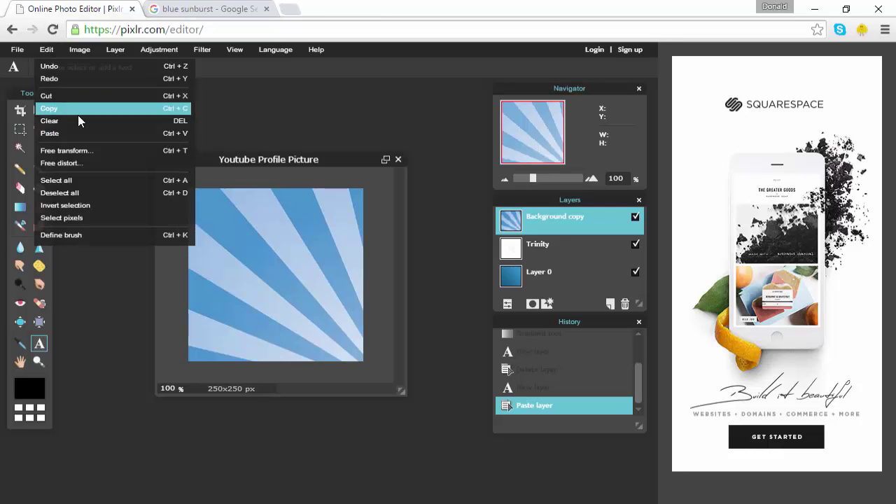
{"action": "left_click", "coordinate": [66, 148]}
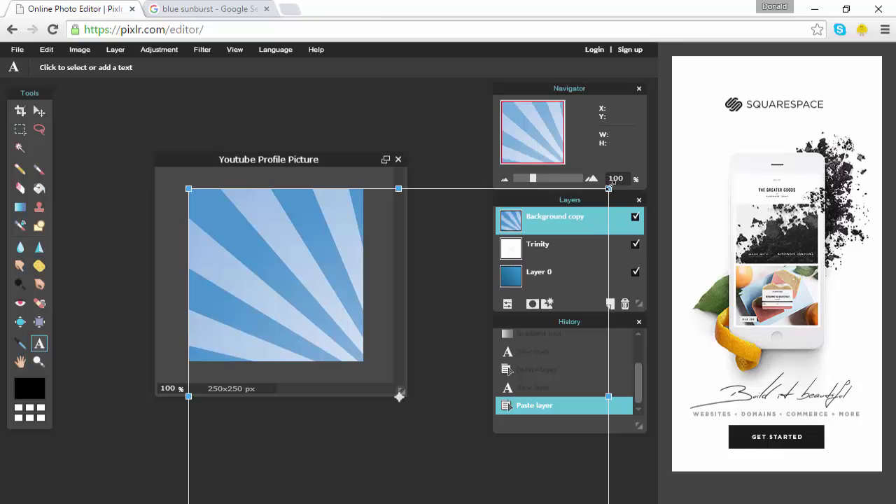
{"action": "left_click_drag", "start_coordinate": [608, 189], "coordinate": [519, 272]}
{"action": "left_click_drag", "start_coordinate": [365, 321], "coordinate": [252, 224]}
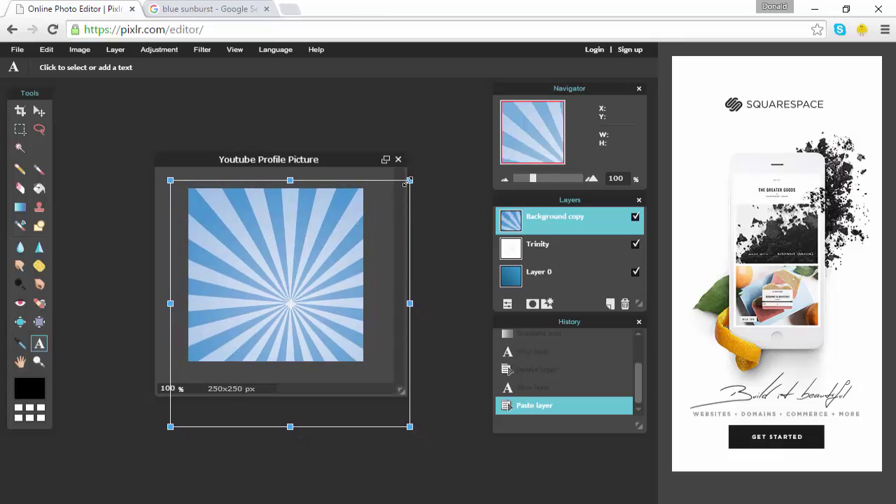
{"action": "left_click_drag", "start_coordinate": [408, 180], "coordinate": [385, 190]}
{"action": "left_click_drag", "start_coordinate": [314, 301], "coordinate": [300, 286]}
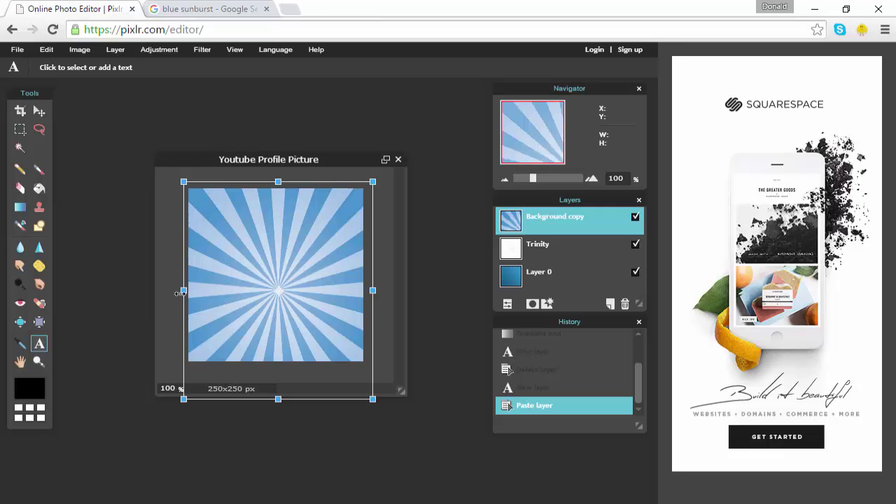
{"action": "left_click_drag", "start_coordinate": [181, 292], "coordinate": [168, 291]}
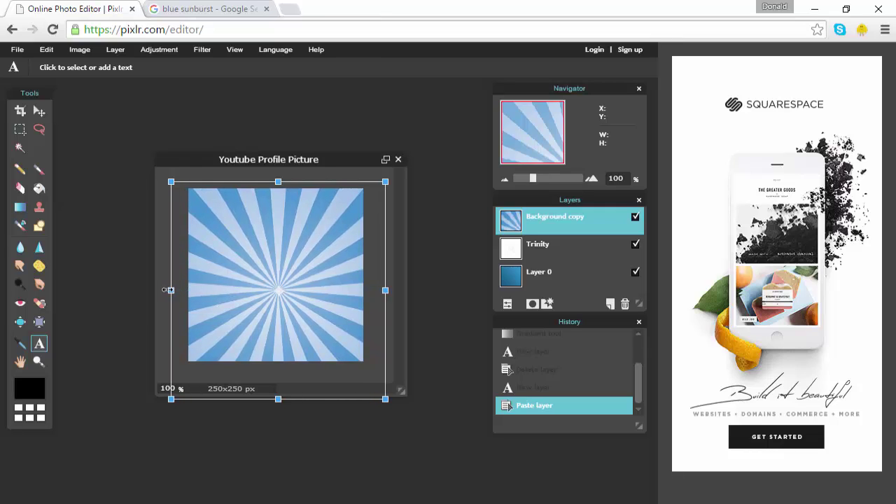
{"action": "left_click_drag", "start_coordinate": [268, 265], "coordinate": [268, 261]}
{"action": "left_click", "coordinate": [38, 114]}
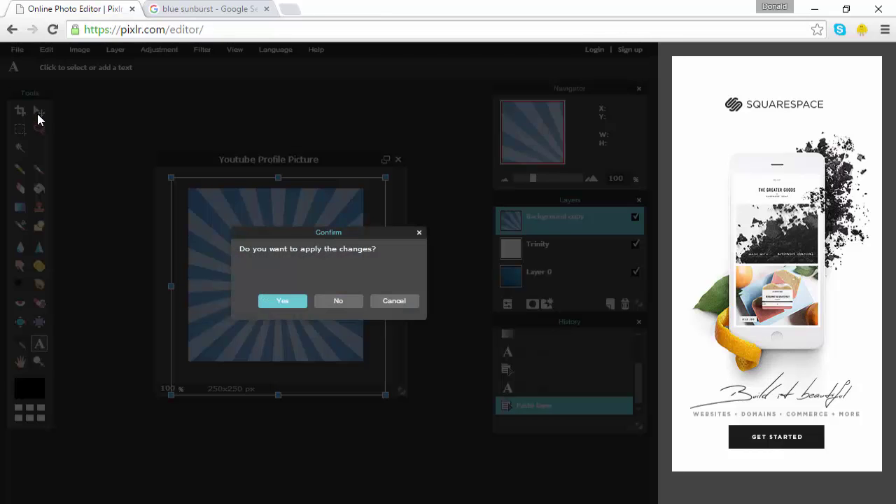
{"action": "left_click", "coordinate": [280, 301]}
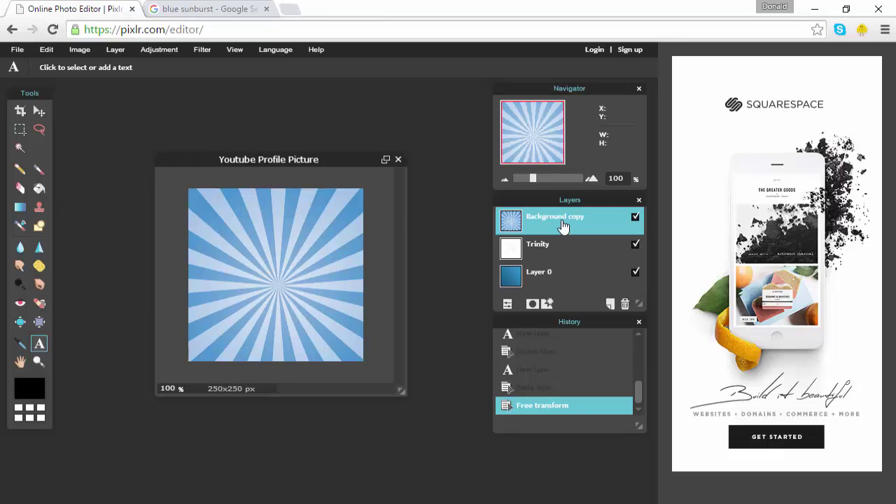
- Move the sunburst layer below Layer 0 and lower Layer 0's opacity to 75
{"action": "left_click_drag", "start_coordinate": [565, 226], "coordinate": [550, 262]}
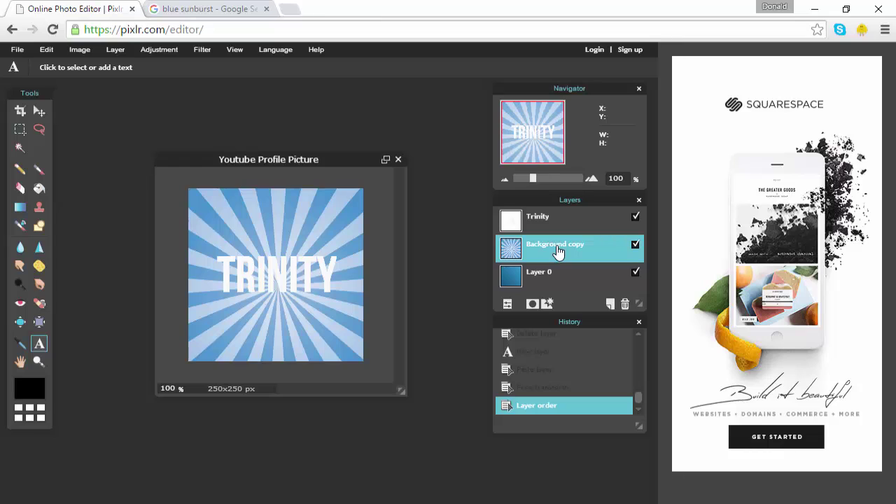
{"action": "left_click_drag", "start_coordinate": [558, 251], "coordinate": [539, 291]}
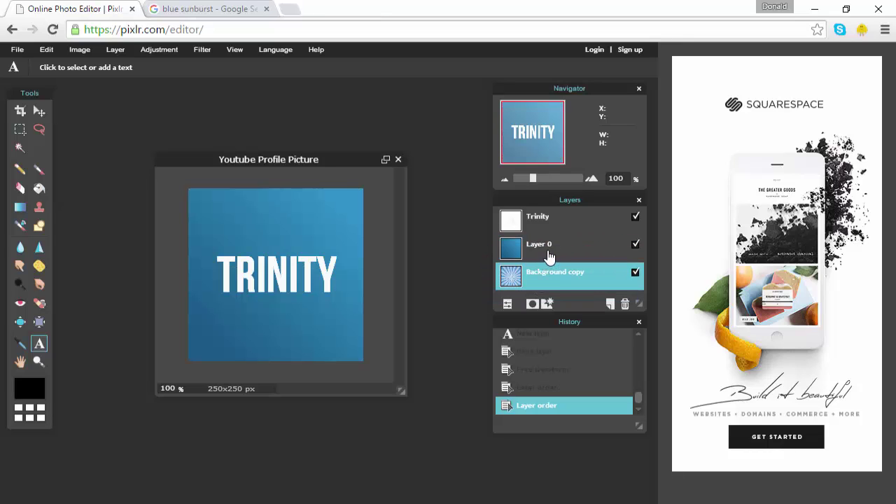
{"action": "left_click", "coordinate": [549, 255]}
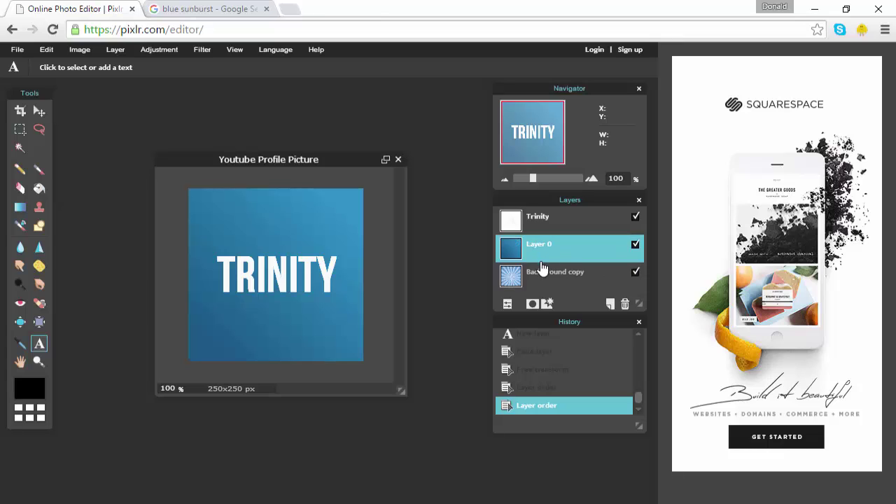
{"action": "left_click", "coordinate": [508, 306]}
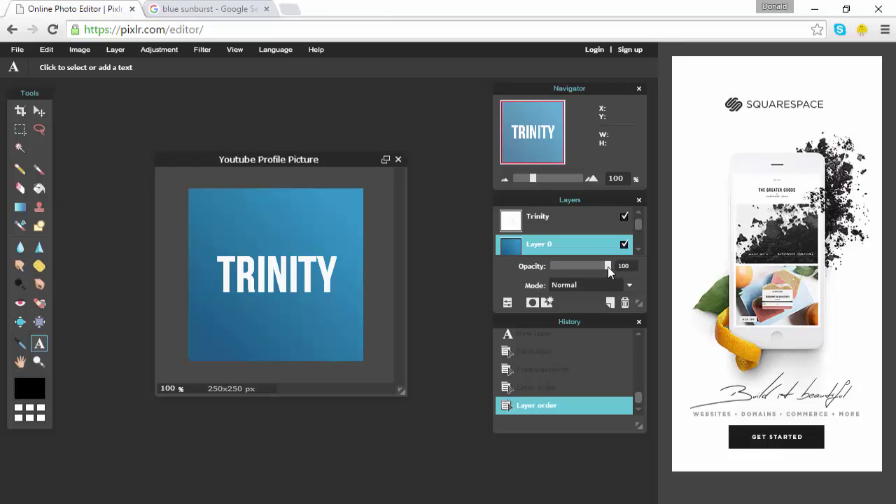
{"action": "left_click_drag", "start_coordinate": [605, 267], "coordinate": [593, 266]}
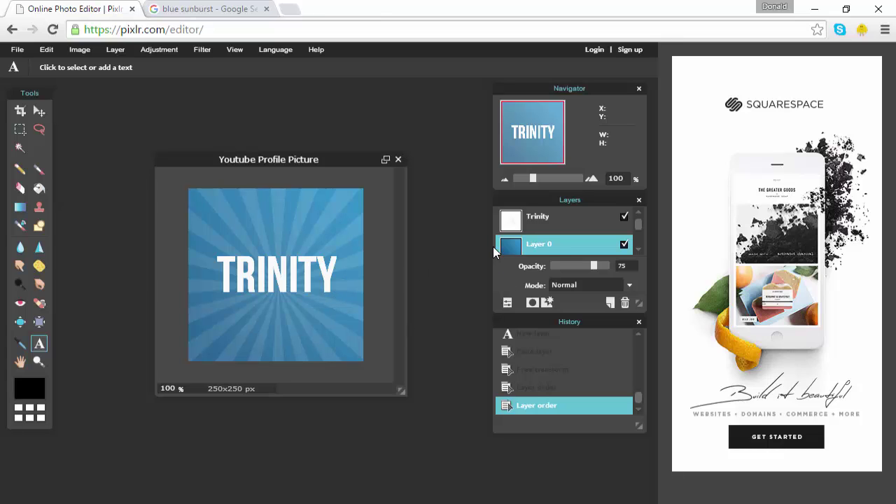
{"action": "left_click", "coordinate": [507, 303]}
{"action": "left_click", "coordinate": [507, 302]}
{"action": "left_click", "coordinate": [506, 302]}
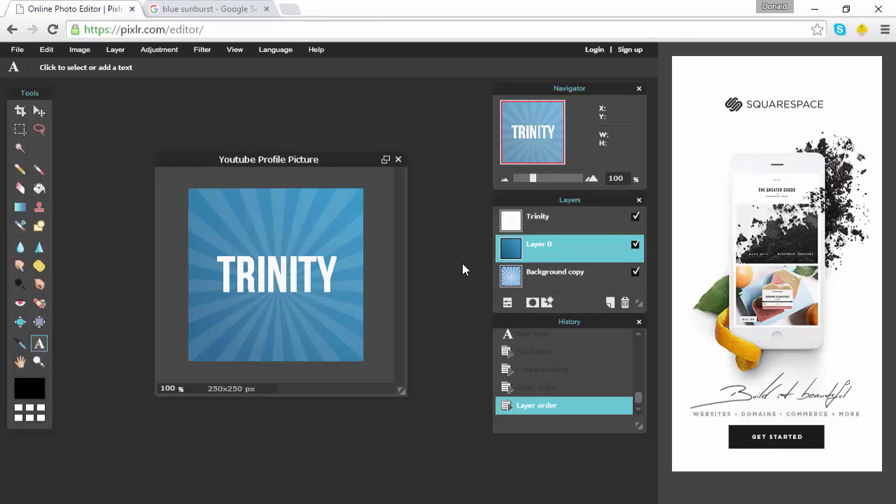
- Turn on an outer glow in the Trinity text layer's styles
{"action": "key", "text": "v"}
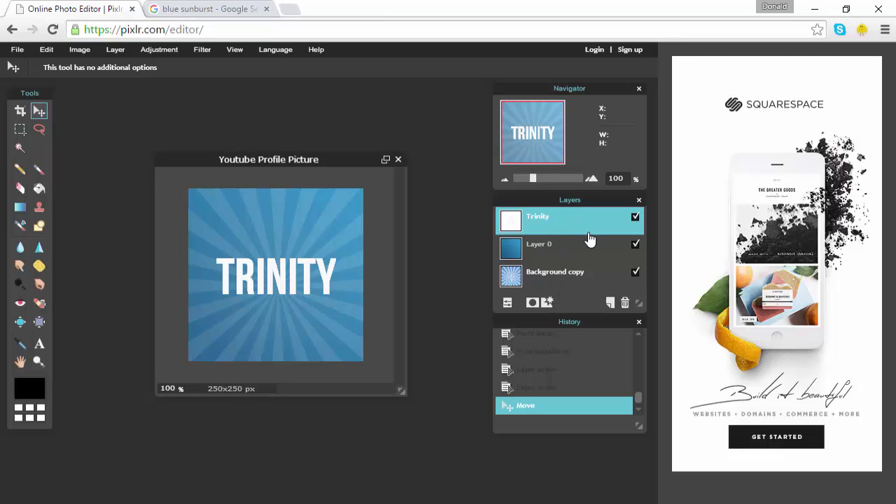
{"action": "left_click", "coordinate": [550, 306]}
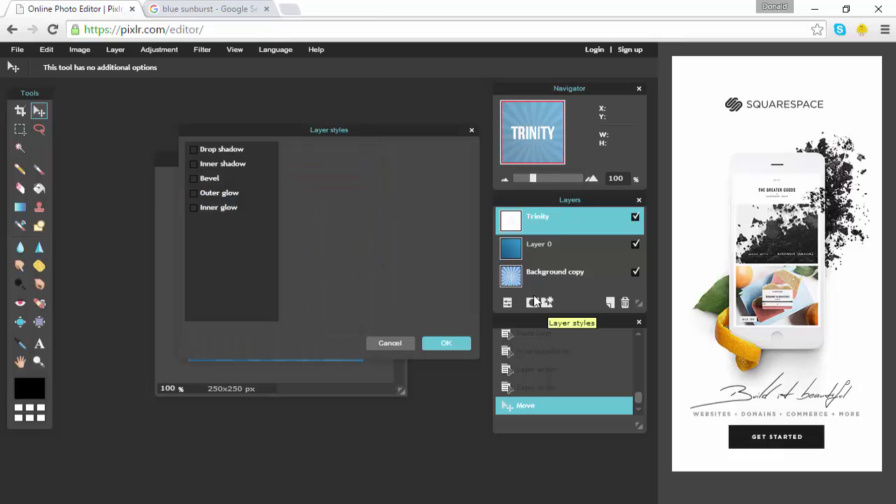
{"action": "left_click_drag", "start_coordinate": [280, 134], "coordinate": [379, 314]}
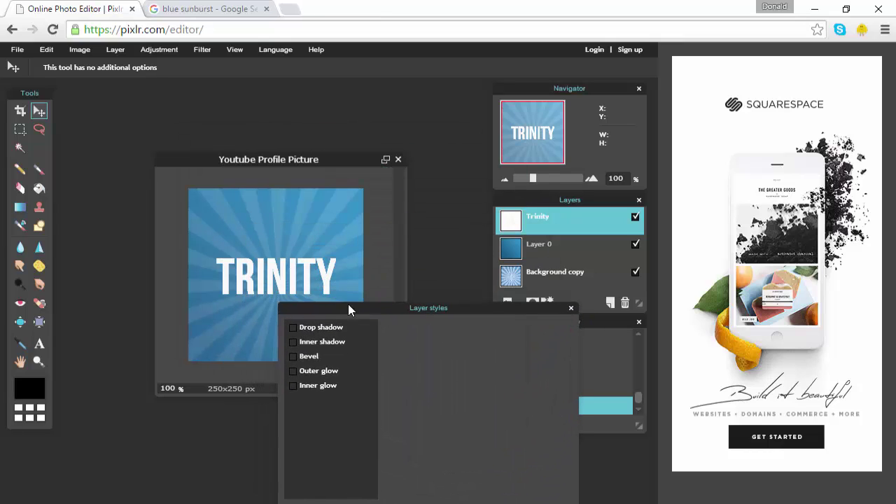
{"action": "left_click", "coordinate": [292, 371]}
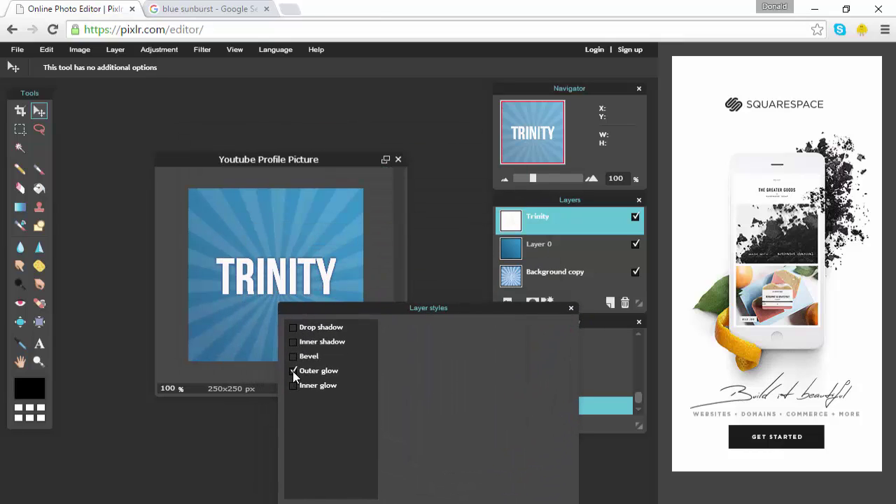
{"action": "left_click", "coordinate": [318, 371]}
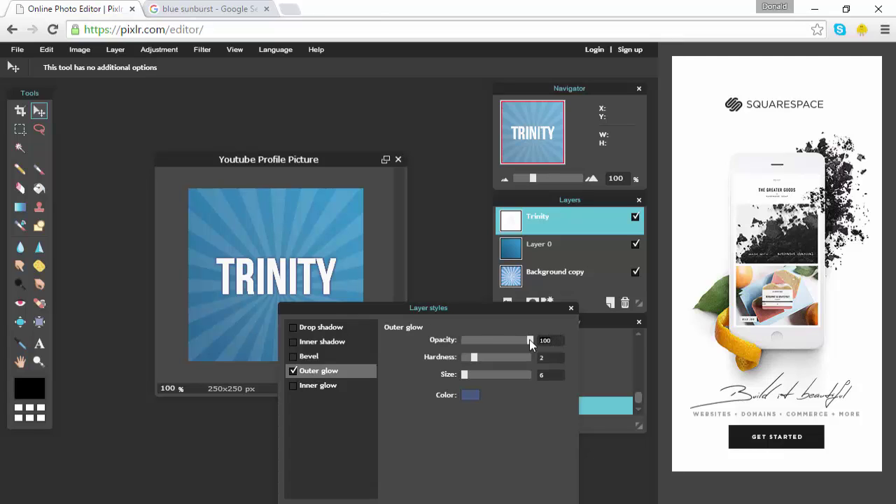
- Set the outer glow to opacity 45, hardness 1, size 45, in white
{"action": "type", "text": "45"}
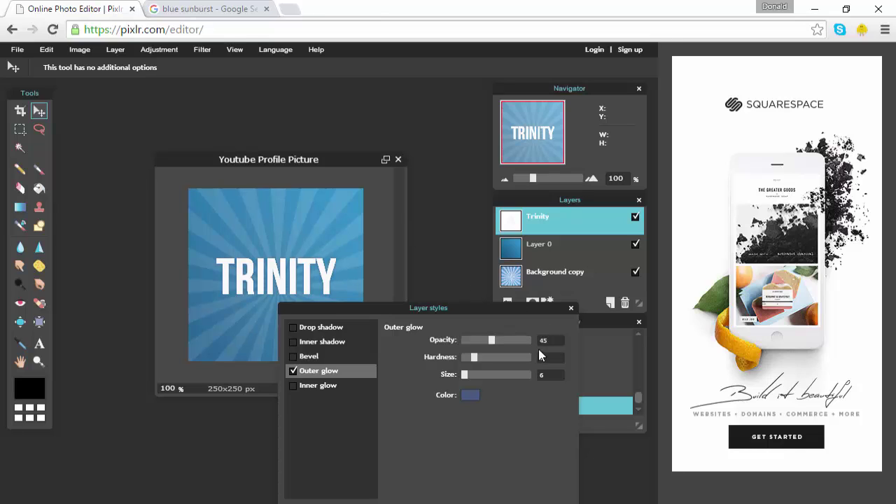
{"action": "key", "text": "BackSpace"}
{"action": "type", "text": "1"}
{"action": "key", "text": "BackSpace"}
{"action": "type", "text": "45"}
{"action": "left_click", "coordinate": [470, 396]}
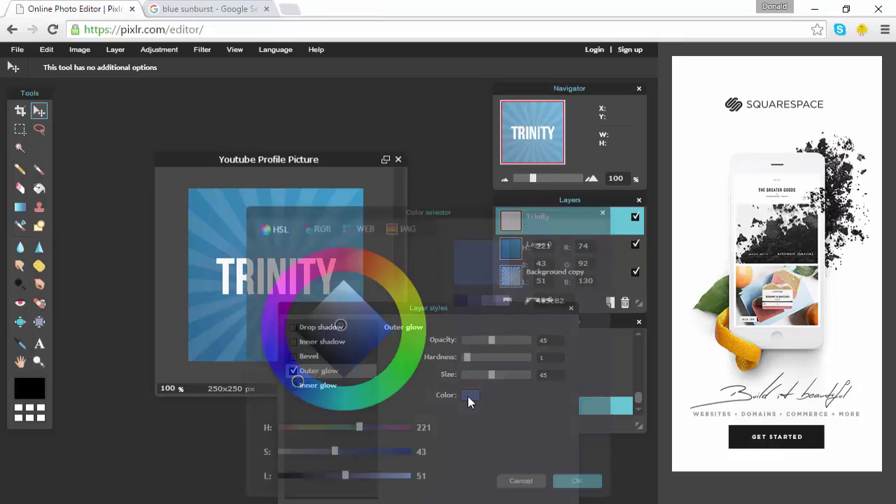
{"action": "left_click_drag", "start_coordinate": [342, 322], "coordinate": [343, 282]}
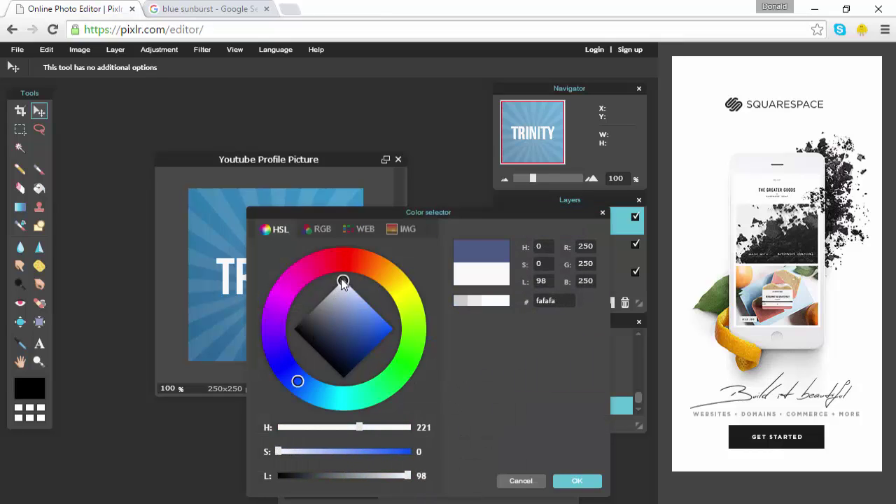
{"action": "left_click", "coordinate": [578, 481]}
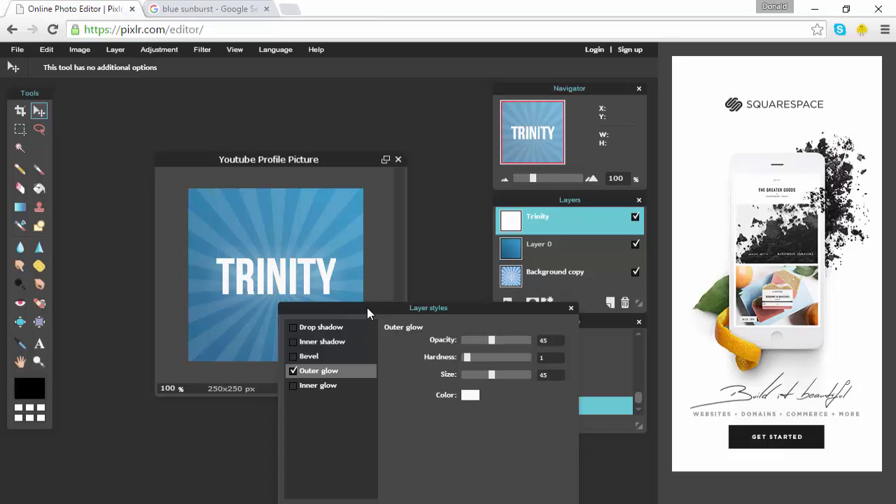
- Add a black drop shadow to TRINITY (opacity 45, distance 5, size 45) and apply both styles
{"action": "left_click_drag", "start_coordinate": [368, 307], "coordinate": [438, 315]}
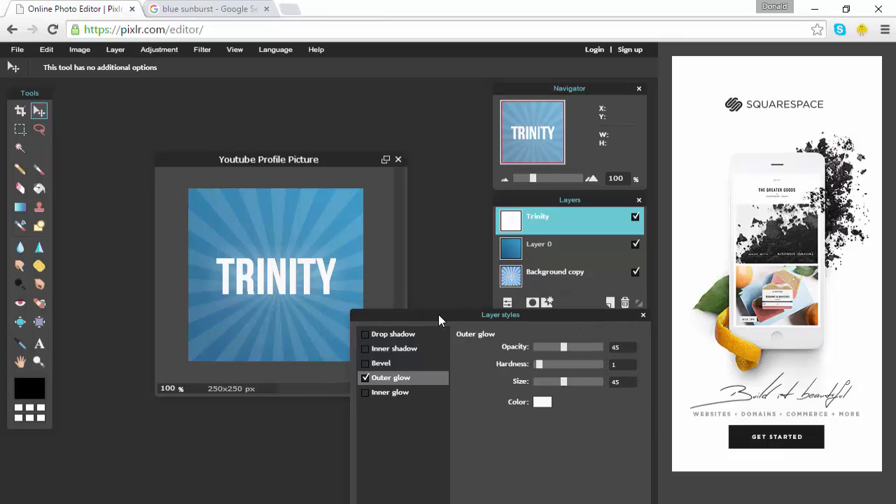
{"action": "left_click", "coordinate": [364, 334]}
{"action": "left_click", "coordinate": [397, 336]}
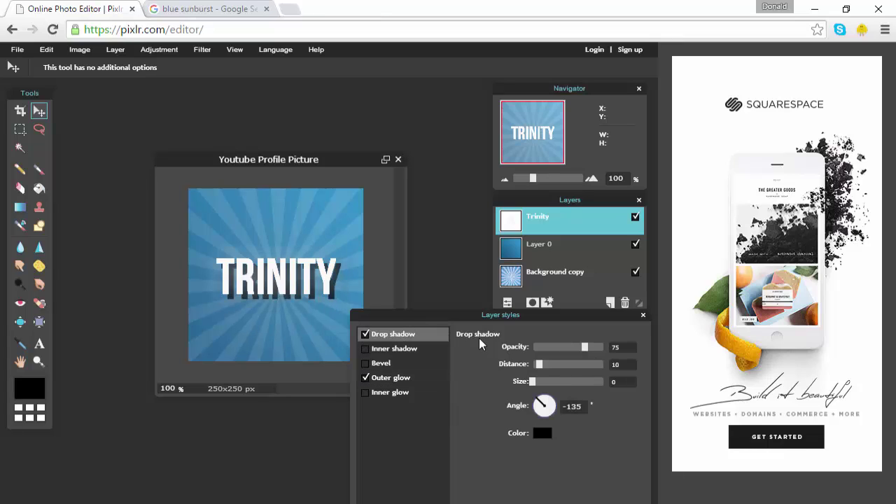
{"action": "scroll", "coordinate": [594, 364], "scroll_direction": "down", "scroll_amount": 5}
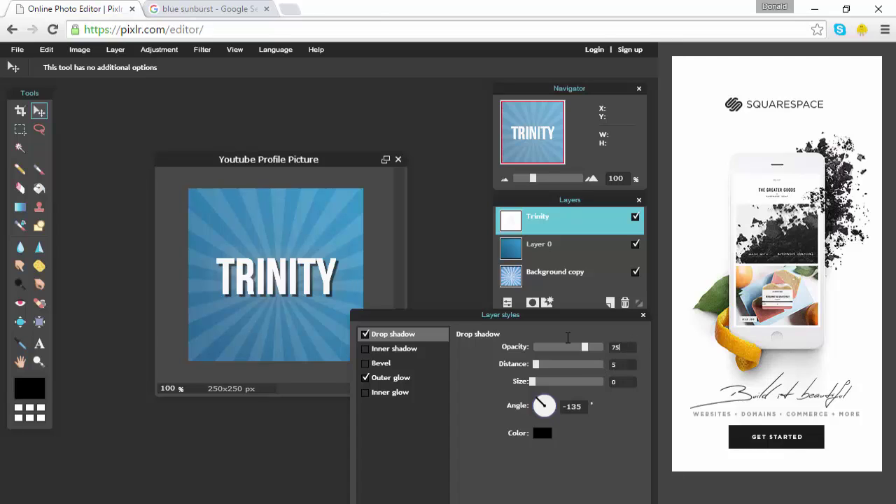
{"action": "scroll", "coordinate": [568, 337], "scroll_direction": "down", "scroll_amount": 10}
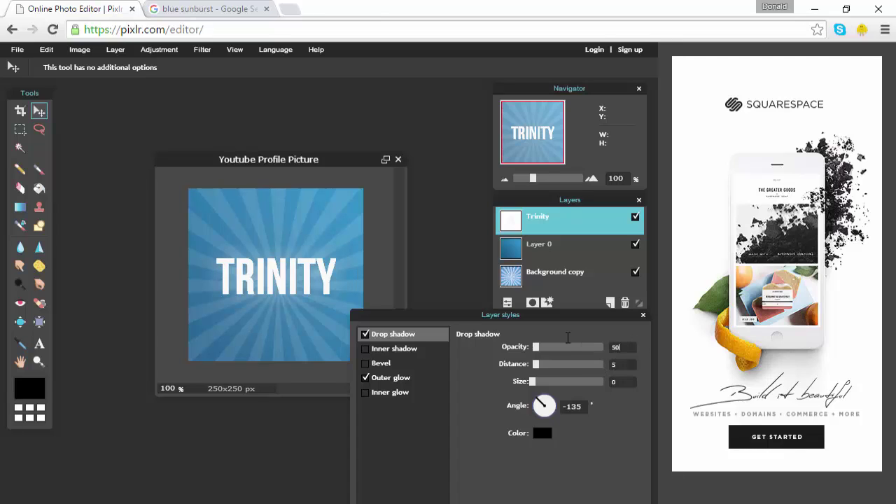
{"action": "scroll", "coordinate": [568, 337], "scroll_direction": "up", "scroll_amount": 9}
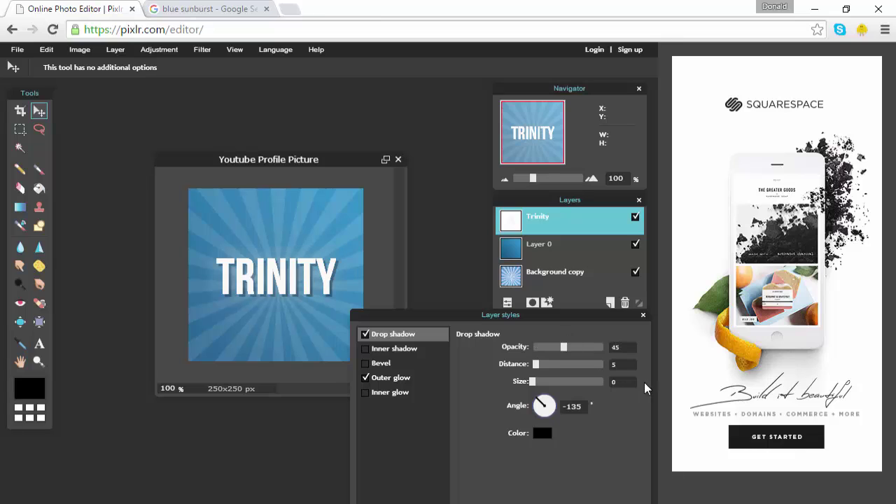
{"action": "scroll", "coordinate": [579, 381], "scroll_direction": "up", "scroll_amount": 9}
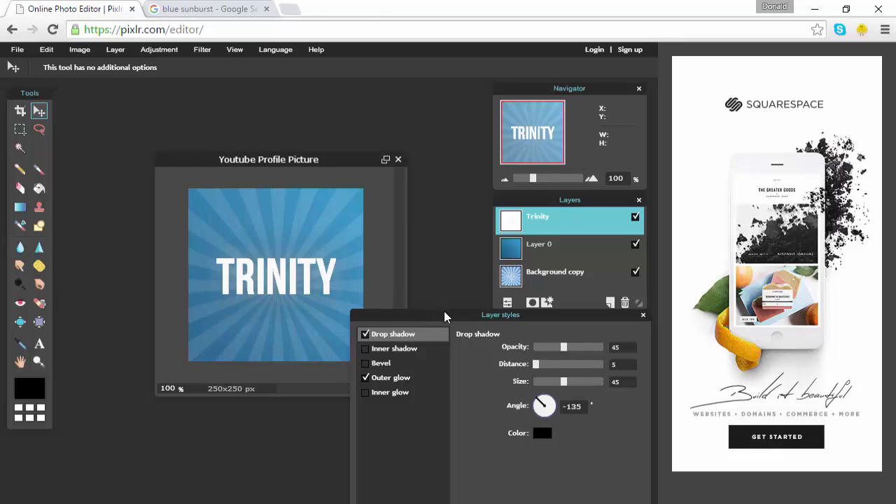
{"action": "left_click_drag", "start_coordinate": [444, 311], "coordinate": [190, 248]}
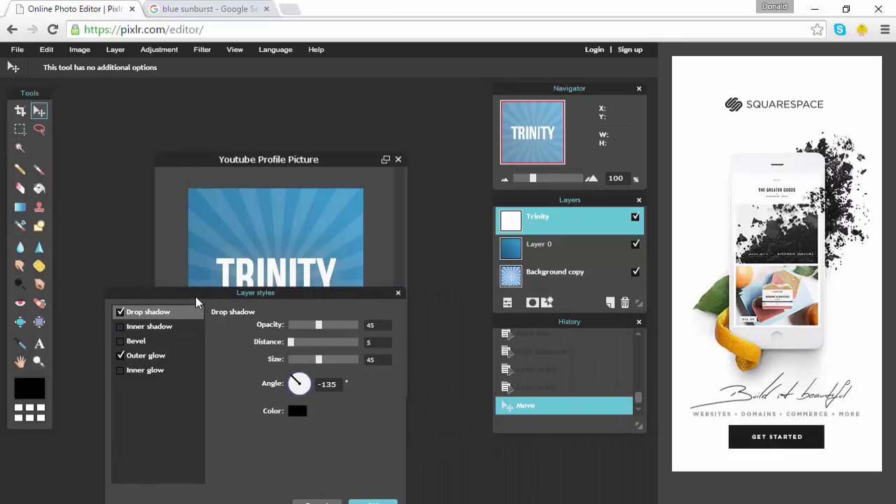
{"action": "left_click", "coordinate": [357, 461]}
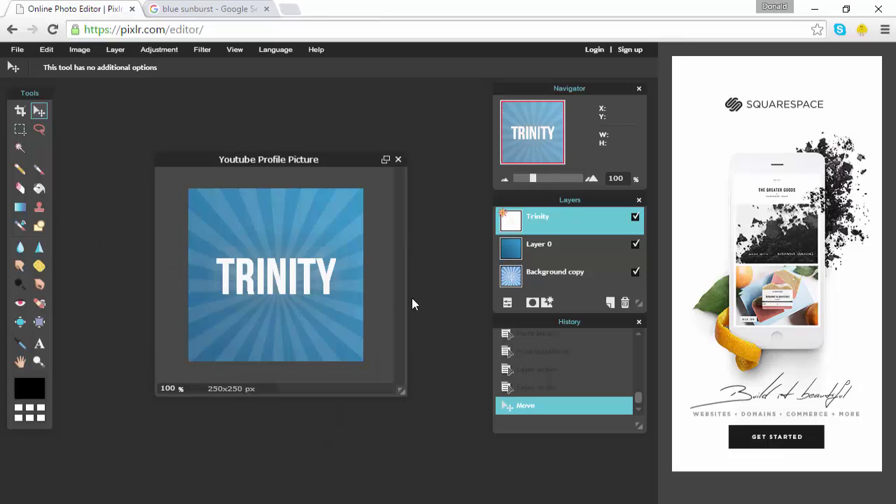
- On Layer 0, turn on an inner glow in its layer styles instead of an inner shadow
{"action": "left_click", "coordinate": [582, 253]}
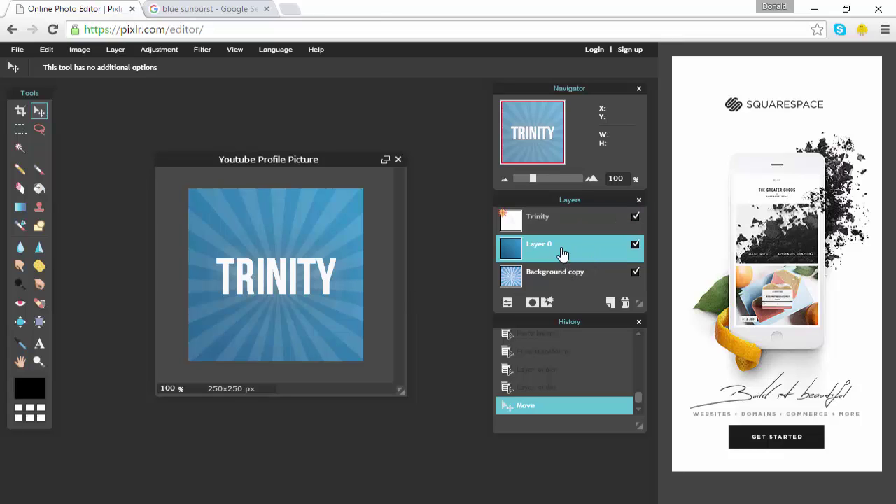
{"action": "left_click", "coordinate": [546, 302]}
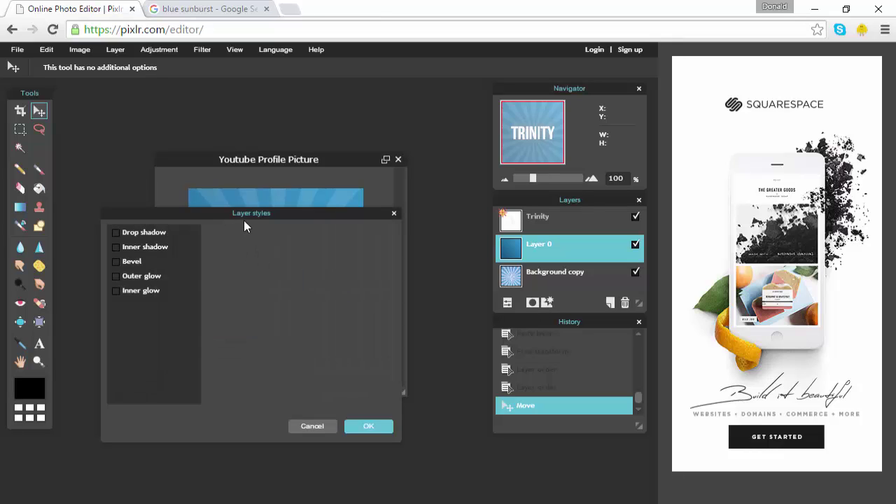
{"action": "left_click_drag", "start_coordinate": [243, 220], "coordinate": [358, 308]}
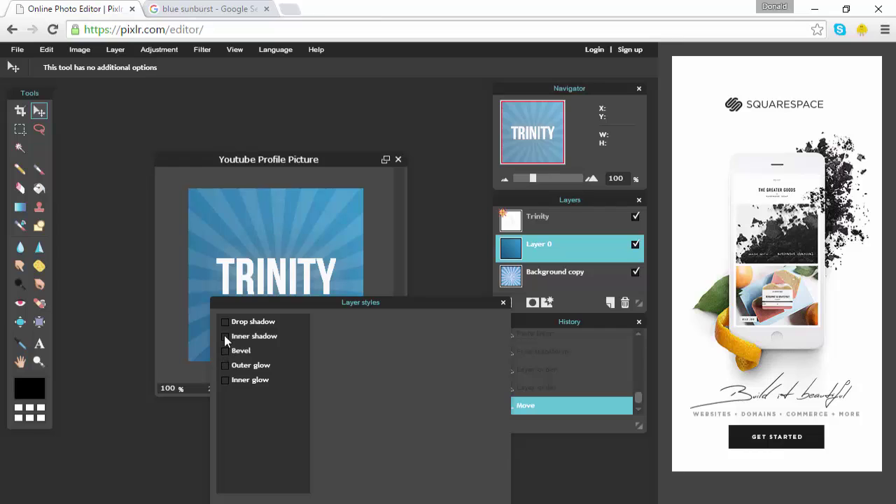
{"action": "left_click", "coordinate": [225, 336]}
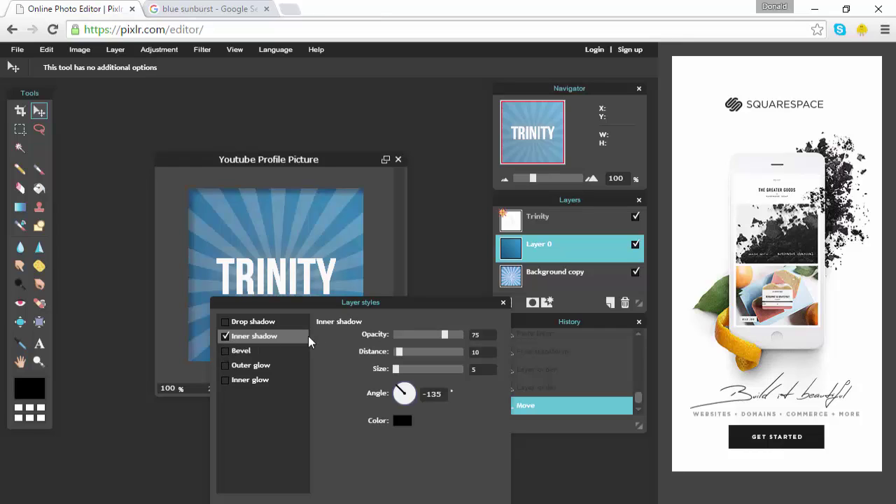
{"action": "left_click", "coordinate": [223, 336]}
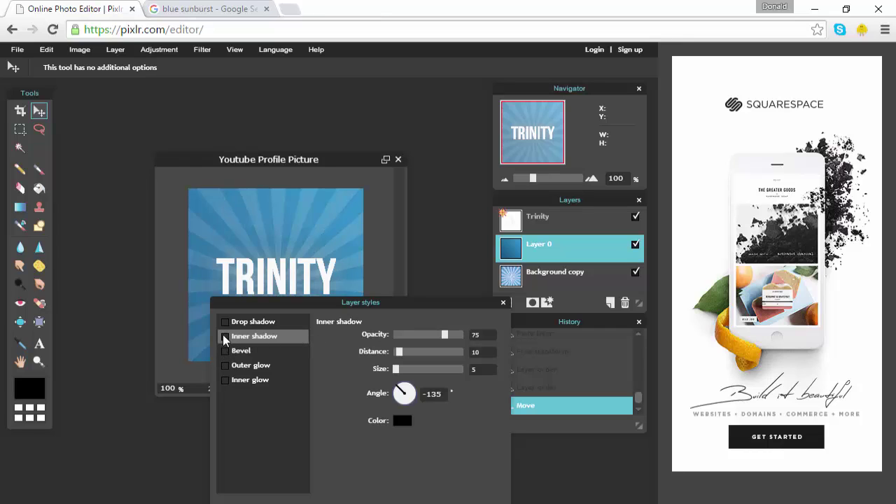
{"action": "left_click", "coordinate": [226, 380]}
{"action": "left_click", "coordinate": [244, 381]}
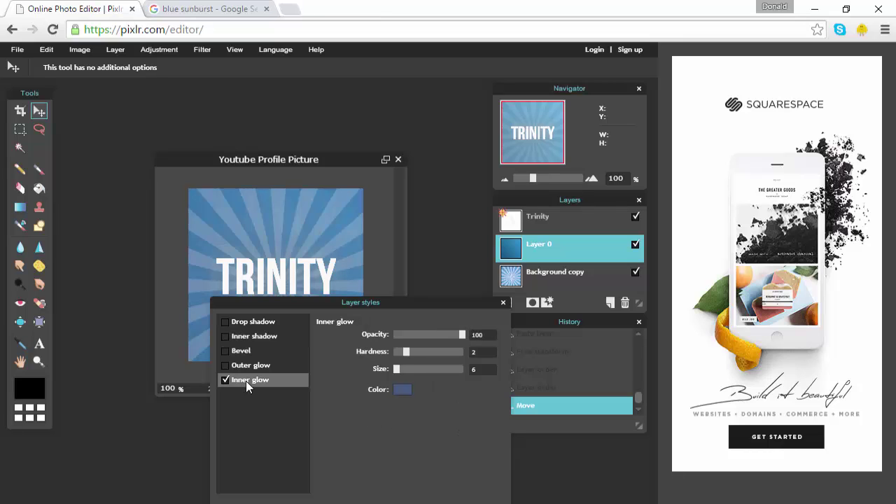
- Give the inner glow cyan colour 24bad1, hardness 1 and a larger size, then apply it
{"action": "left_click", "coordinate": [405, 385]}
{"action": "left_click_drag", "start_coordinate": [232, 379], "coordinate": [264, 413]}
{"action": "left_click_drag", "start_coordinate": [273, 326], "coordinate": [309, 329]}
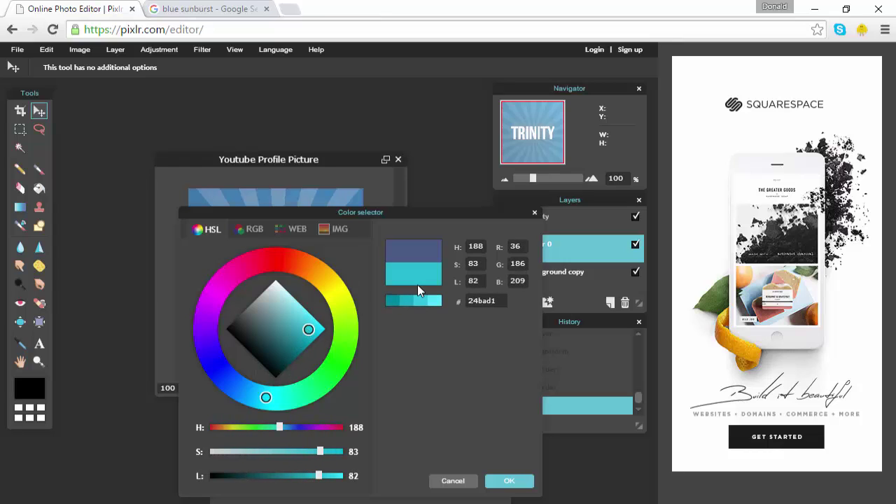
{"action": "left_click", "coordinate": [509, 481]}
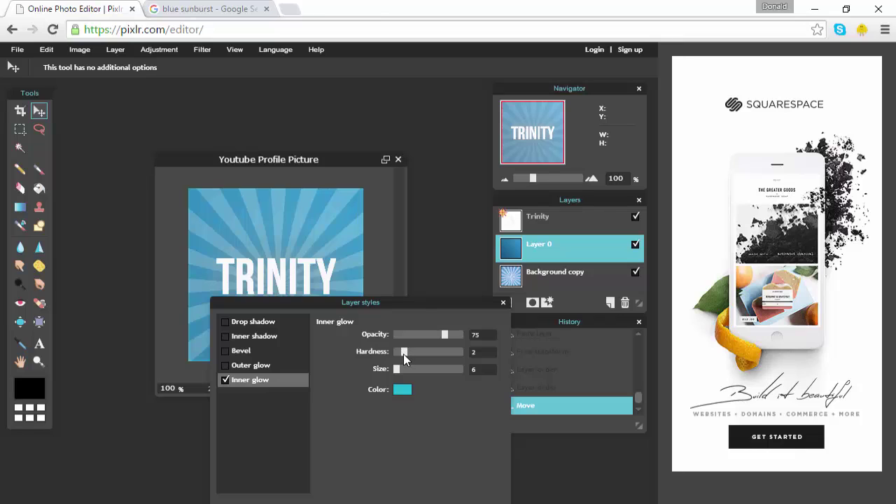
{"action": "left_click_drag", "start_coordinate": [403, 353], "coordinate": [401, 353]}
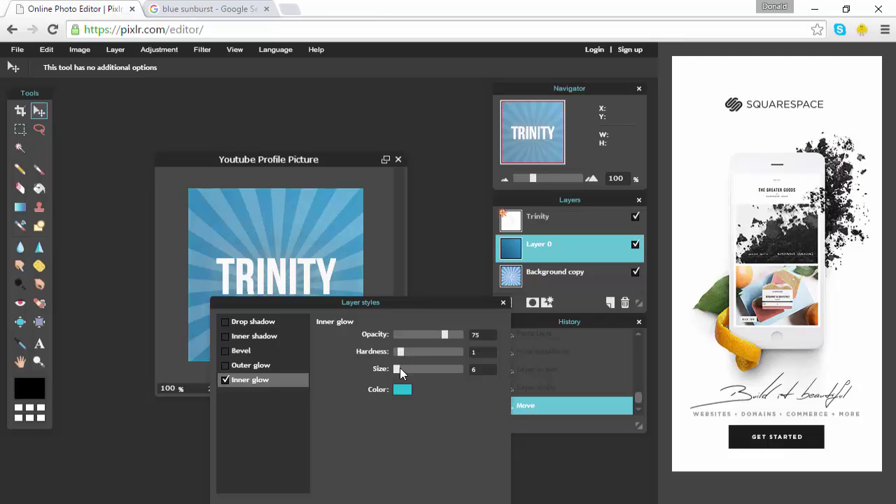
{"action": "left_click_drag", "start_coordinate": [400, 369], "coordinate": [422, 369]}
{"action": "left_click_drag", "start_coordinate": [343, 305], "coordinate": [133, 122]}
{"action": "left_click", "coordinate": [253, 332]}
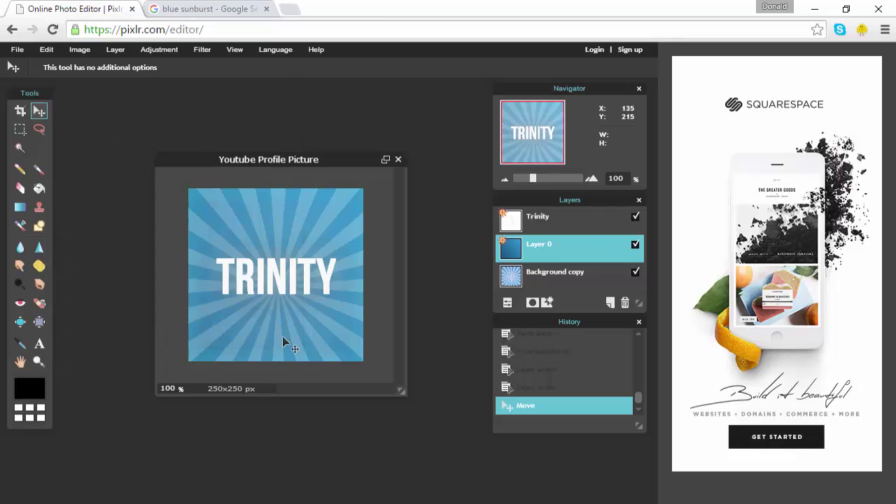
- Save the image to My computer in PNG format, dismissing the Pixlr library login prompt
{"action": "left_click", "coordinate": [17, 52]}
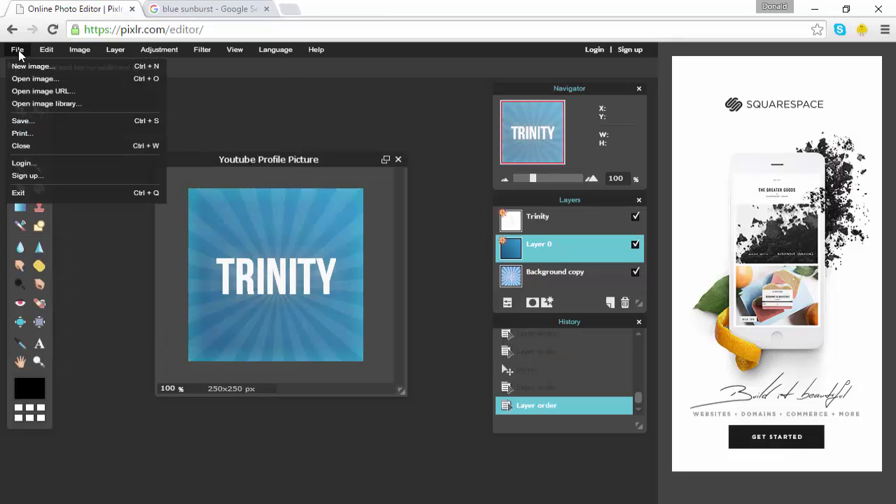
{"action": "left_click", "coordinate": [28, 120]}
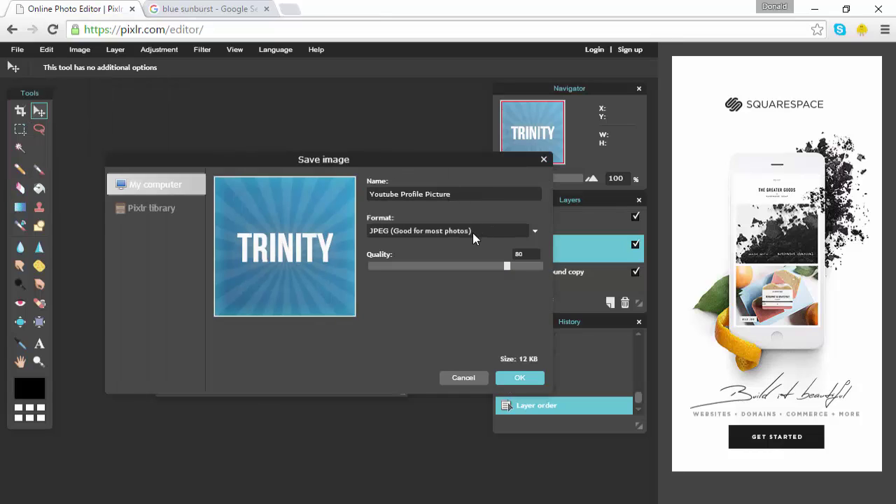
{"action": "left_click", "coordinate": [151, 208]}
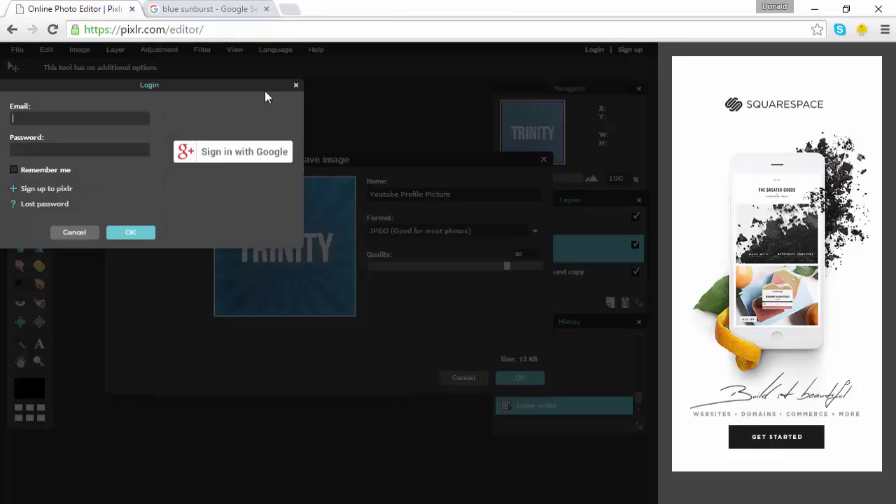
{"action": "left_click", "coordinate": [296, 84]}
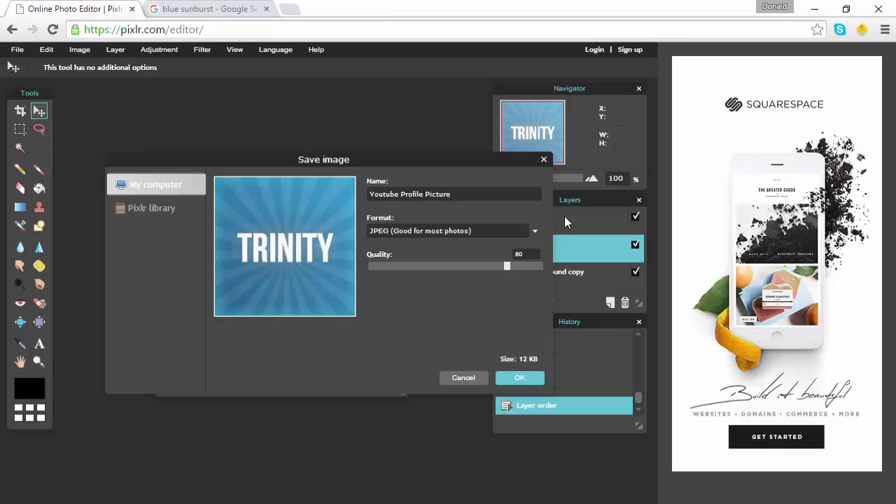
{"action": "left_click", "coordinate": [532, 230]}
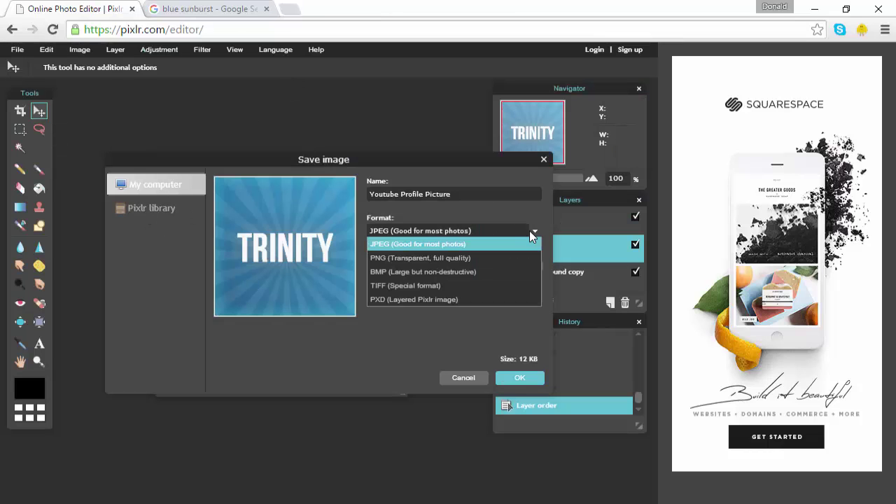
{"action": "left_click", "coordinate": [420, 253]}
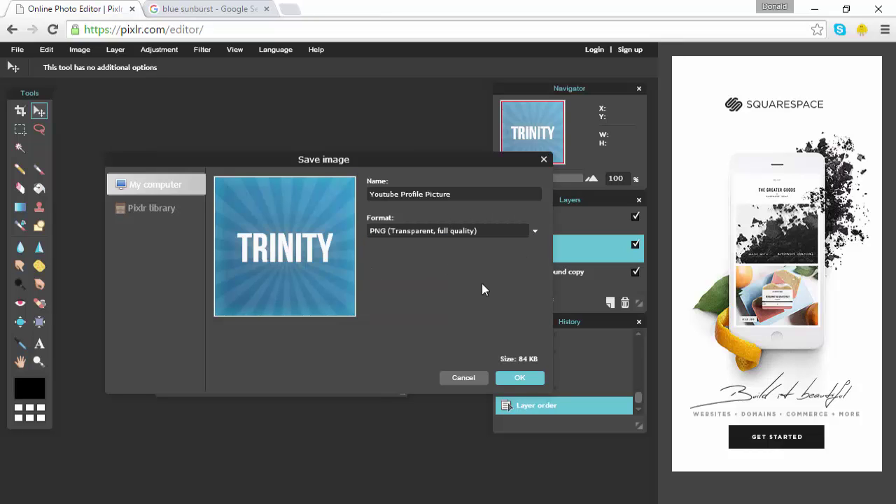
{"action": "left_click", "coordinate": [514, 378]}
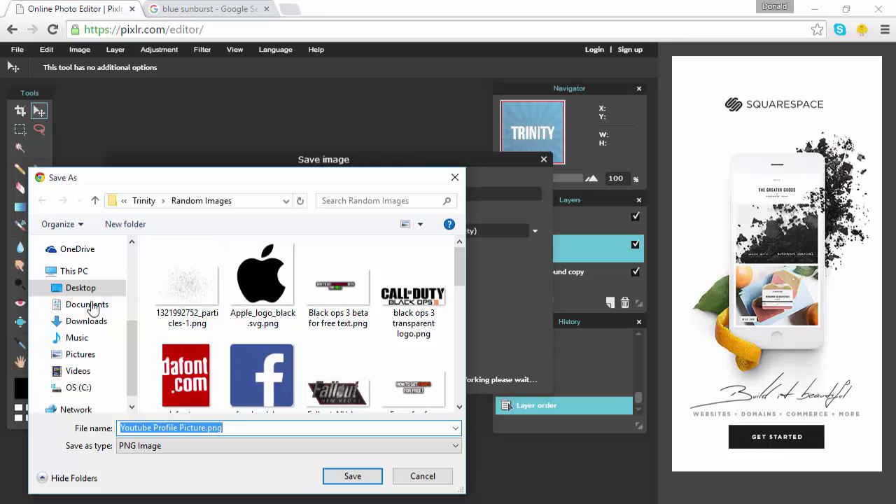
- Browse from Desktop > Computer into the Trinity > Renders and Art folder
{"action": "left_click", "coordinate": [79, 288]}
{"action": "double_click", "coordinate": [263, 280]}
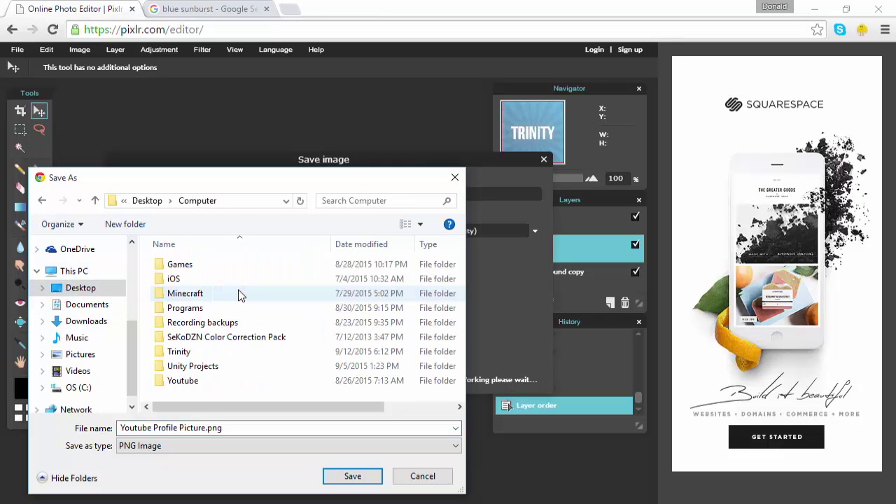
{"action": "double_click", "coordinate": [179, 351]}
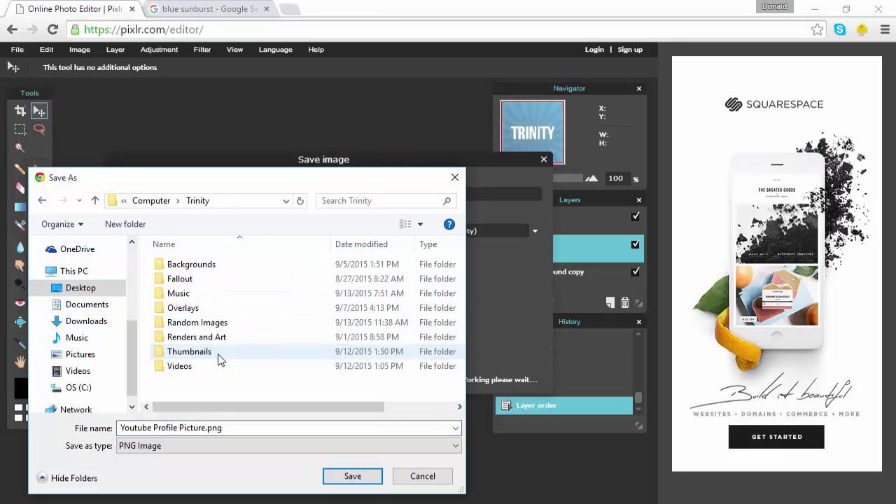
{"action": "double_click", "coordinate": [208, 336]}
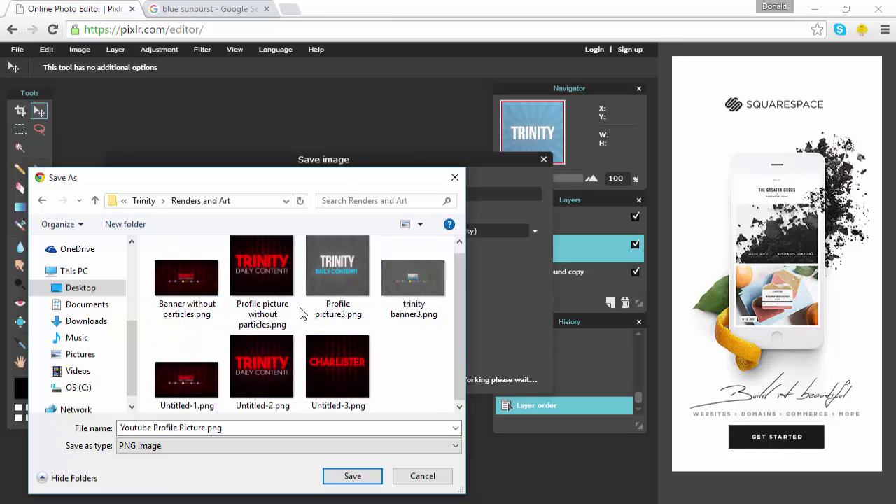
- Save the file there as 'Youtube Profile Picture Tutorial'
{"action": "triple_click", "coordinate": [207, 430]}
{"action": "type", "text": "Youtube"}
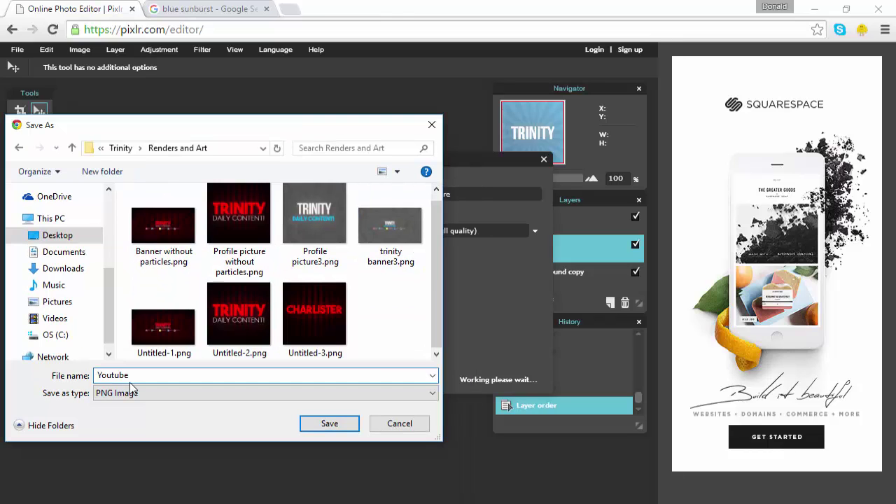
{"action": "type", "text": " Profile Picture Tutorial"}
{"action": "key", "text": "BackSpace"}
{"action": "key", "text": "BackSpace"}
{"action": "type", "text": "a"}
{"action": "key", "text": "BackSpace"}
{"action": "key", "text": "BackSpace"}
{"action": "type", "text": "ial"}
{"action": "key", "text": "Return"}
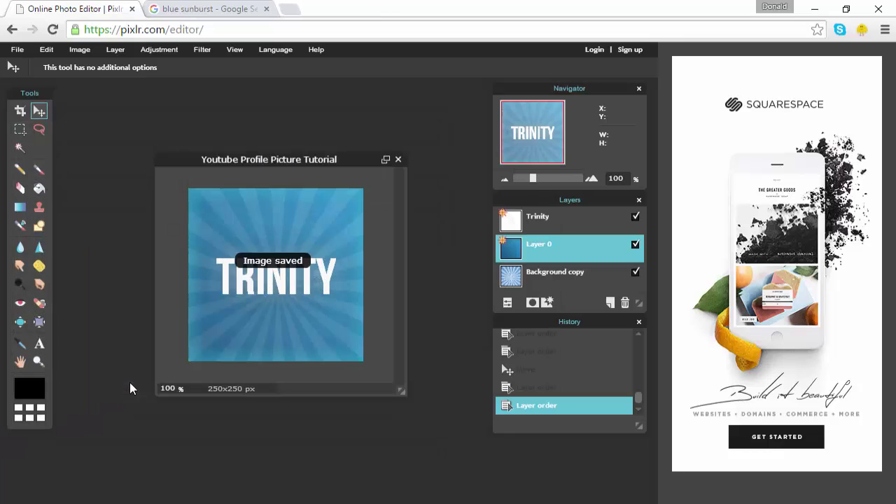